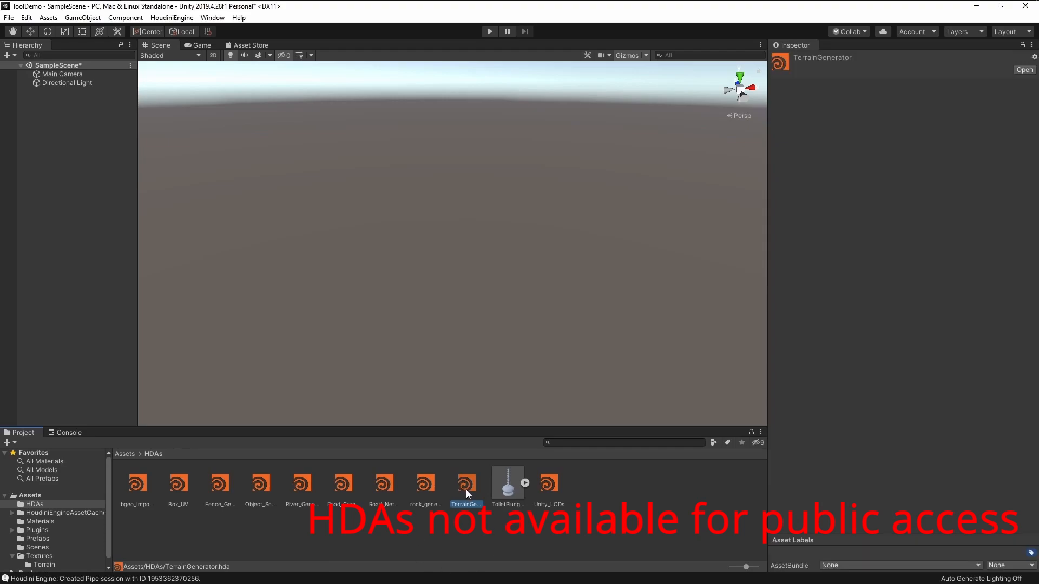
Step: Add the TerrainGenerator HDA to the scene and load Terrain 5mC.obj as its FBX Terrain
left_click_drag(466, 483, 63, 177)
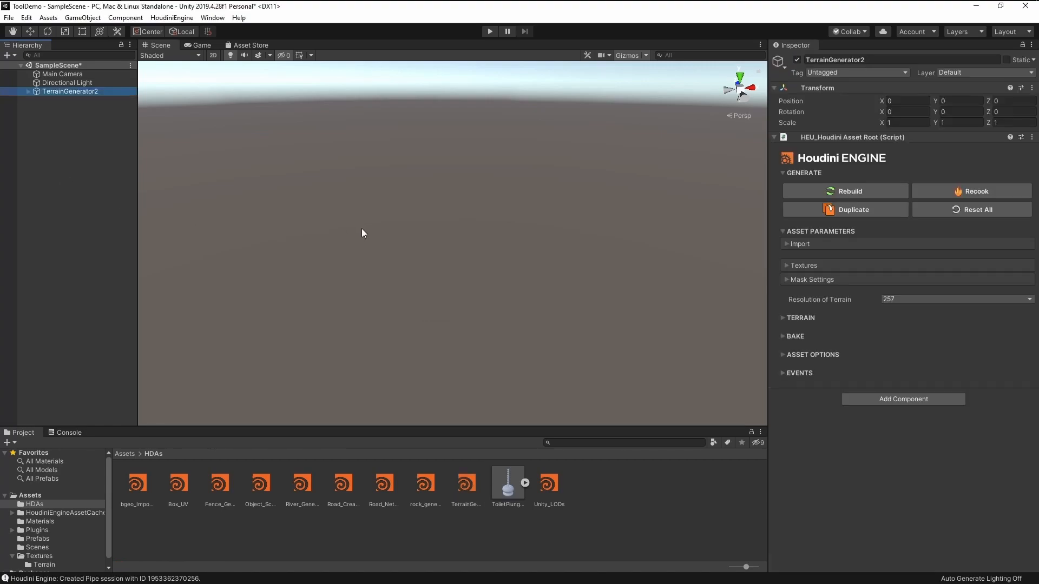
left_click_drag(393, 232, 474, 224, "alt")
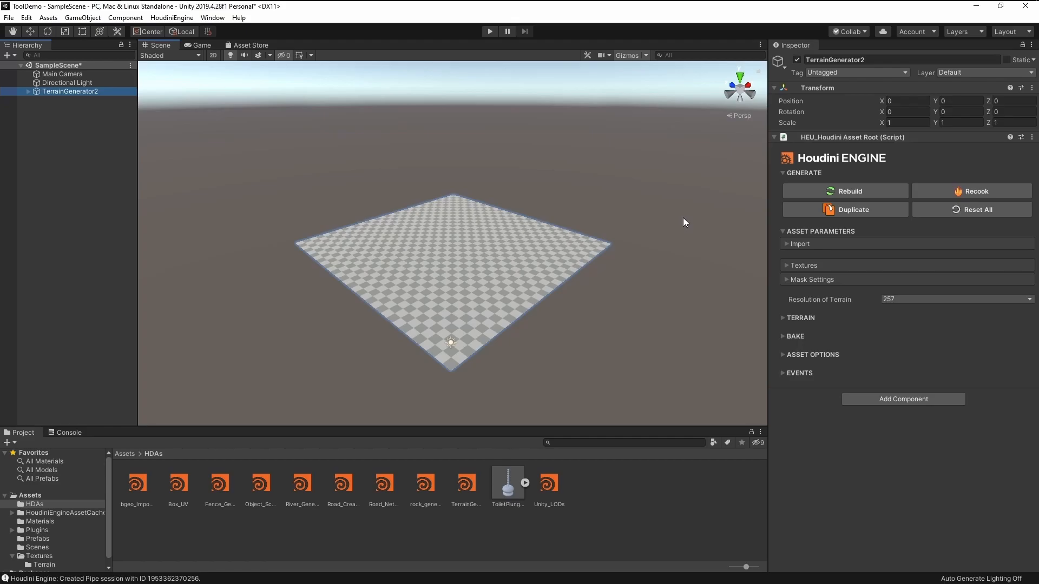
left_click(788, 243)
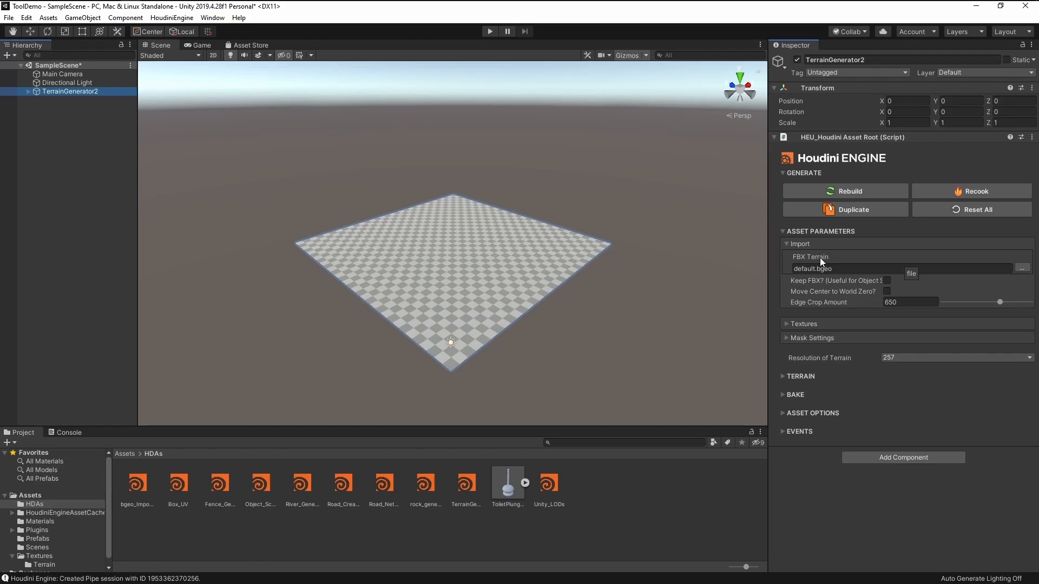
left_click(1022, 268)
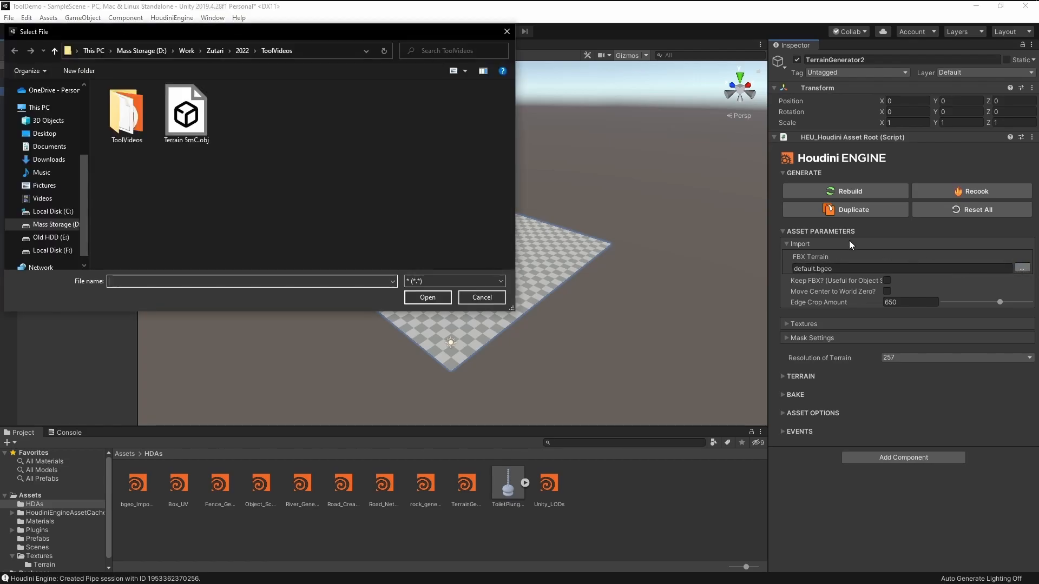
left_click(186, 115)
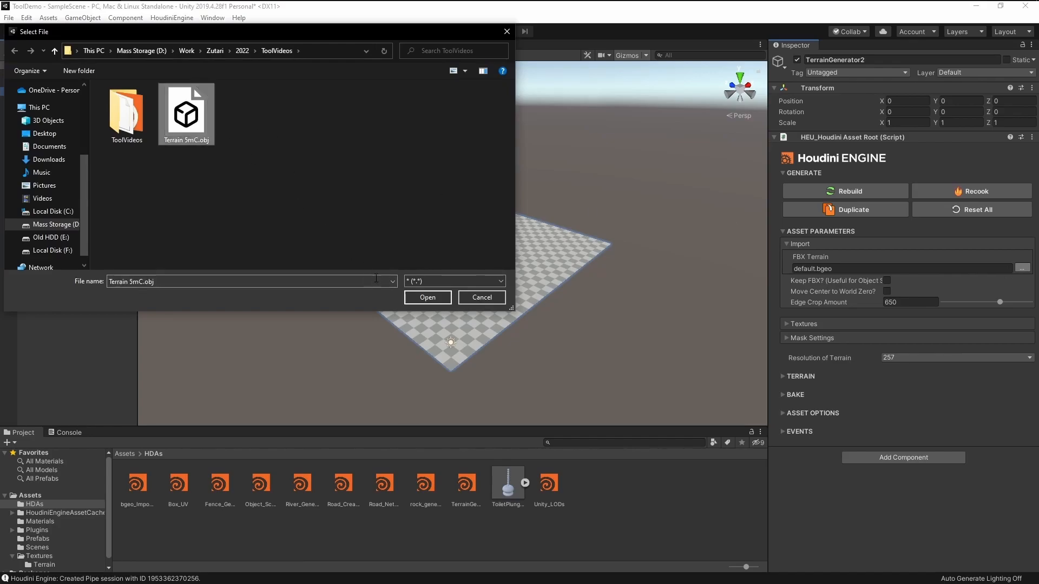
left_click(427, 299)
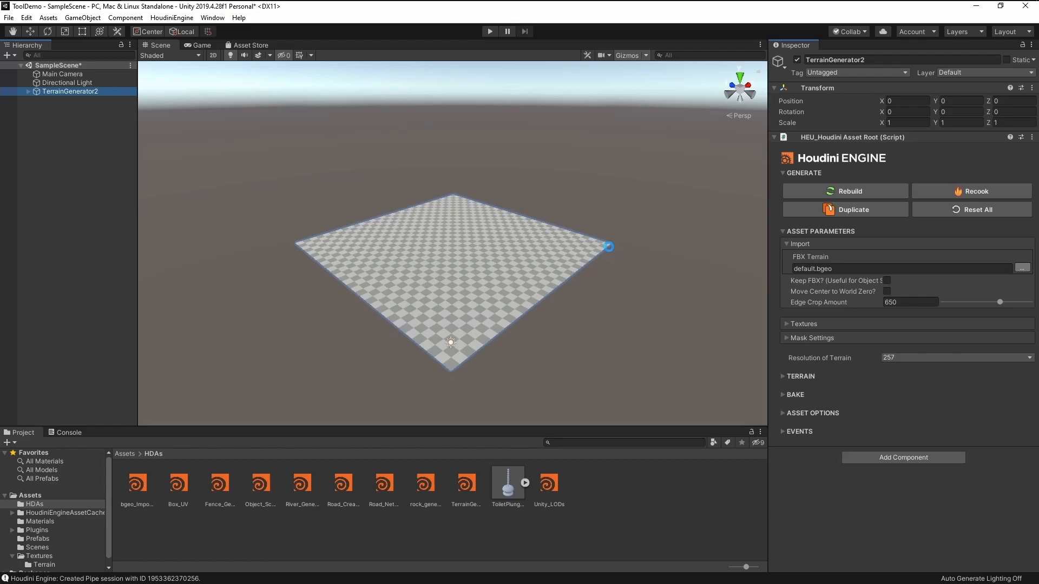
Step: Examine the relief and surface of the imported terrain from several angles and up close
left_click(504, 248)
left_click_drag(505, 253, 528, 281, "alt")
scroll(488, 238, "up", 4)
left_click_drag(498, 222, 317, 206, "alt")
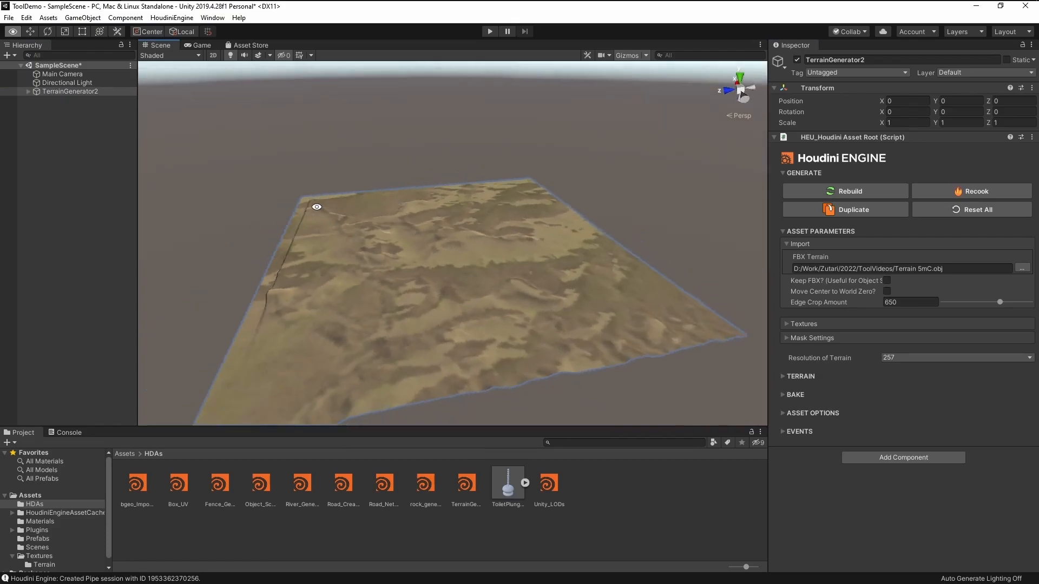
scroll(495, 230, "up", 3)
left_click_drag(493, 247, 450, 297, "alt")
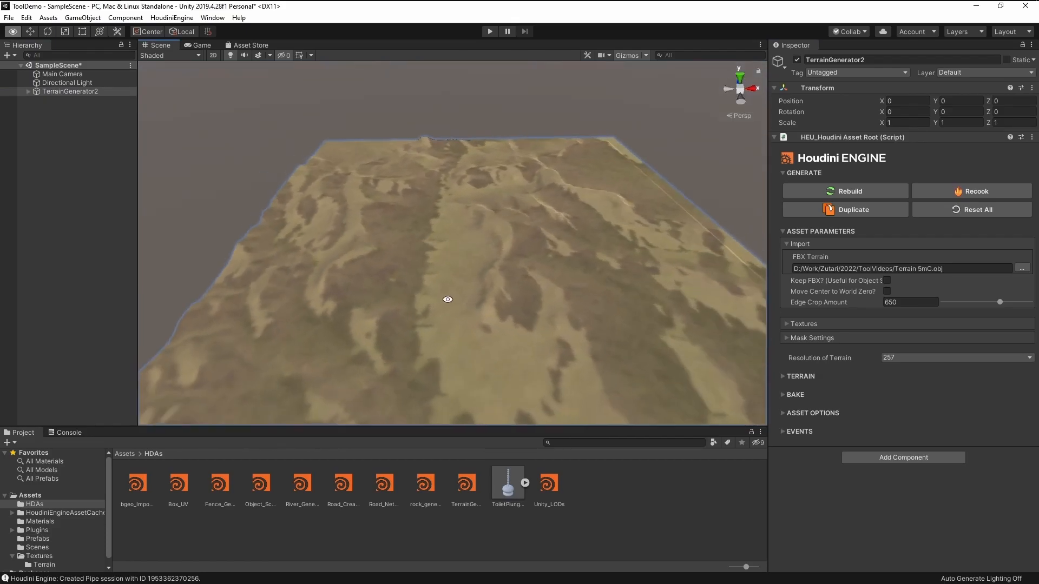
scroll(526, 278, "up", 7)
Step: On the generator's child terrain object, set Base Map Dist. to 20000 and Pixel Error to 1
left_click(27, 91)
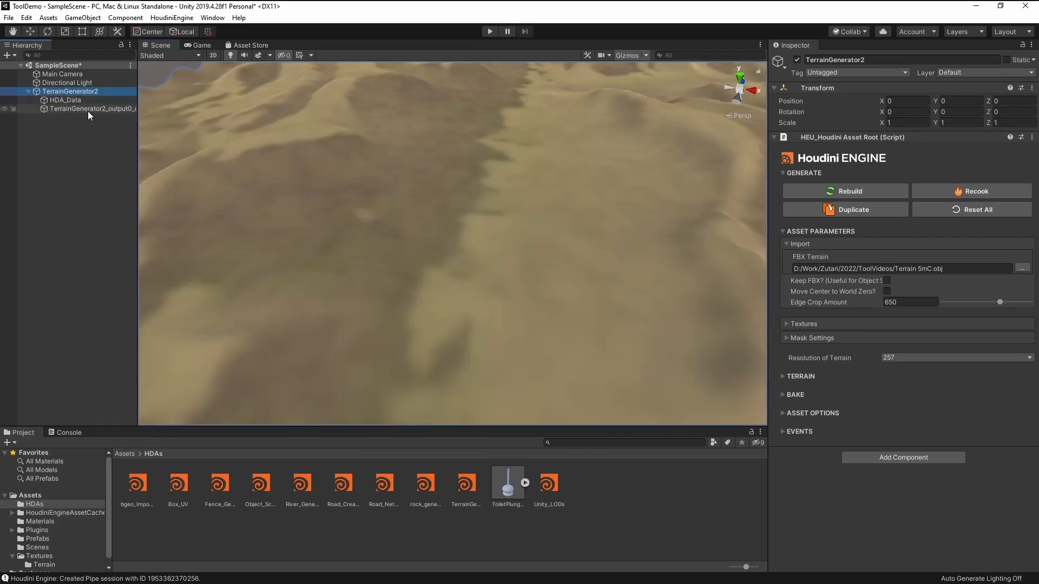
left_click(88, 110)
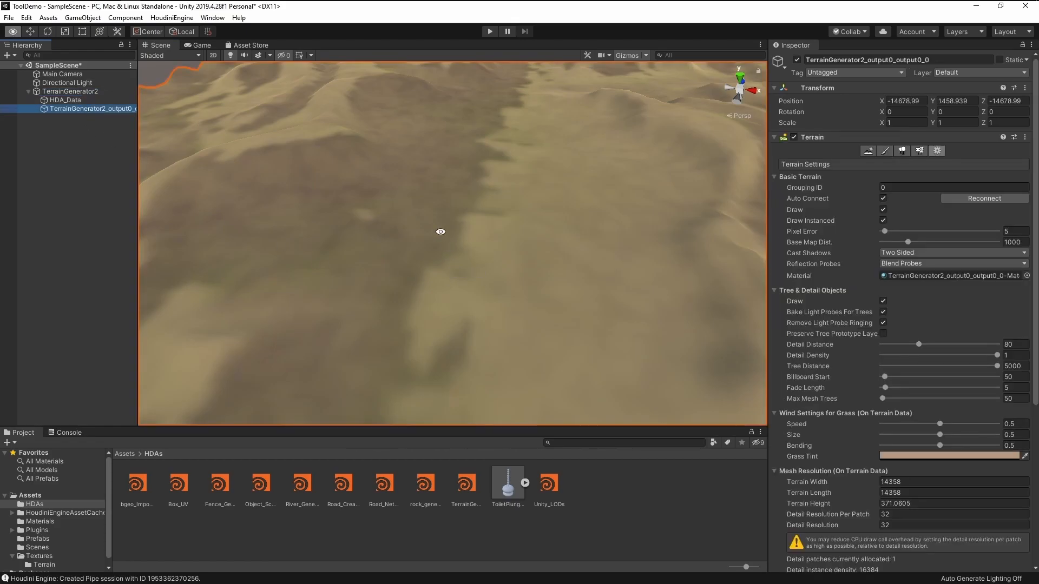
left_click_drag(444, 244, 419, 164, "alt")
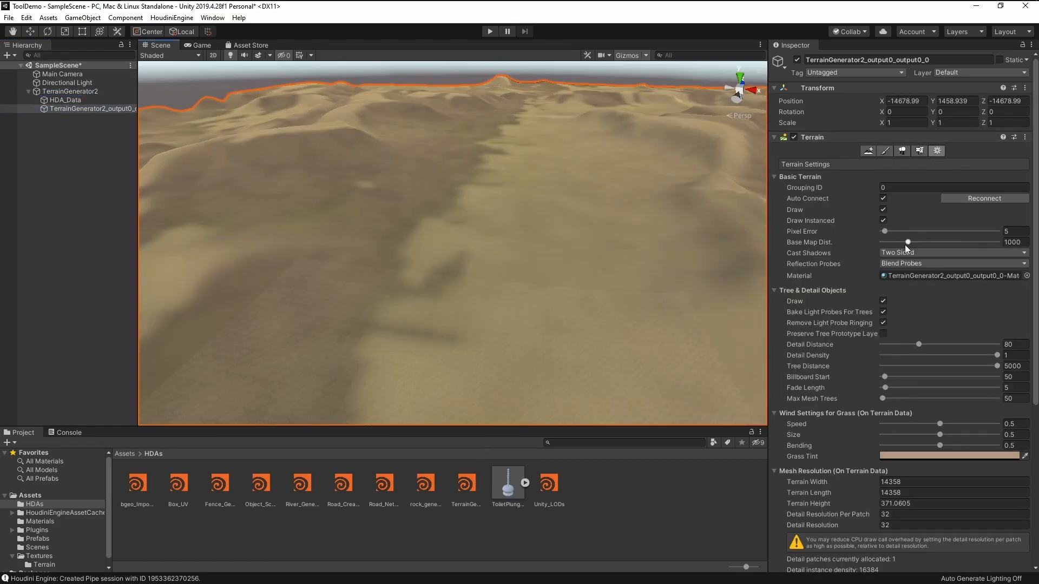
left_click_drag(907, 243, 1001, 239)
mouse_move(884, 231)
left_mouse_down()
mouse_move(868, 233)
mouse_move(923, 230)
mouse_move(881, 231)
left_mouse_up()
left_click_drag(682, 201, 573, 193, "alt")
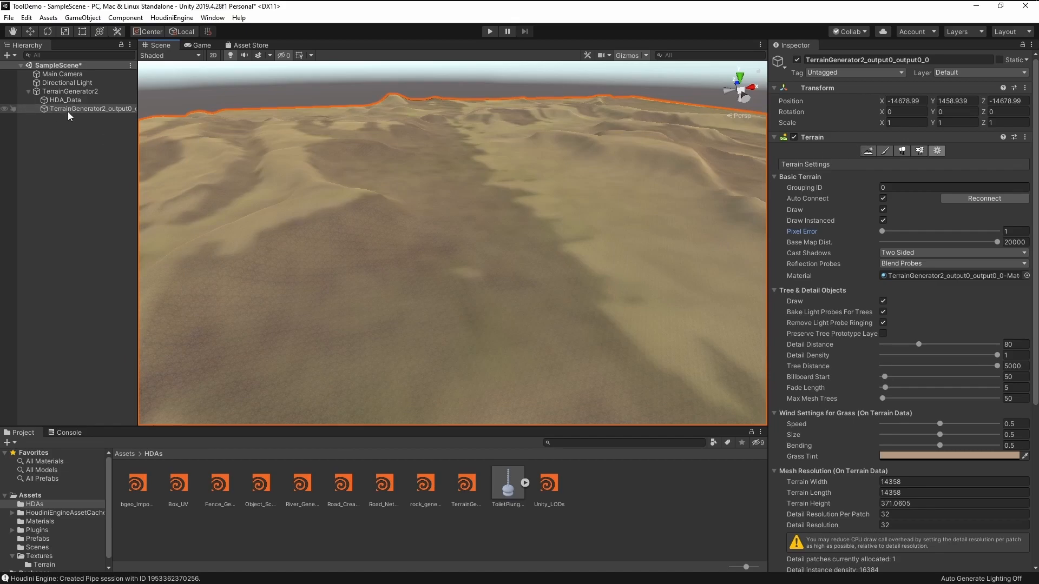
Step: Enable Keep FBX on TerrainGenerator2 to output the source mesh together with the terrain
left_click(68, 90)
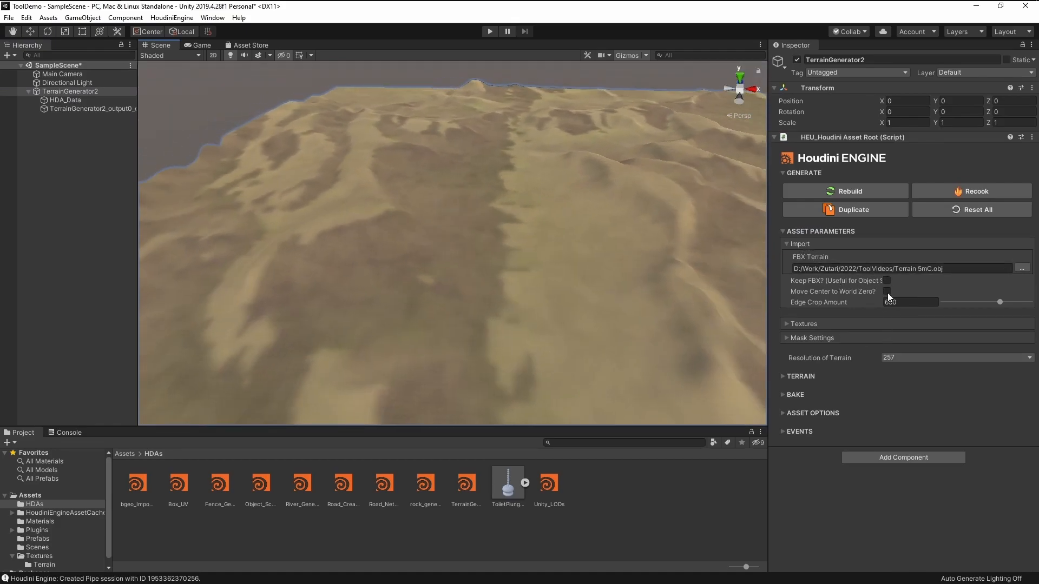
left_click(886, 281)
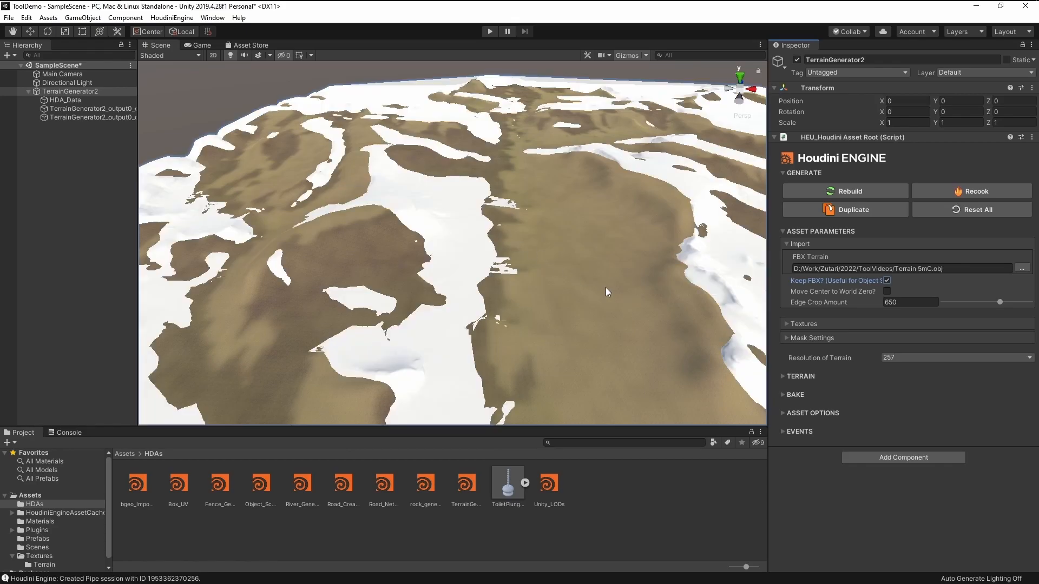
scroll(412, 200, "down", 3)
left_click_drag(168, 173, 241, 126, "alt")
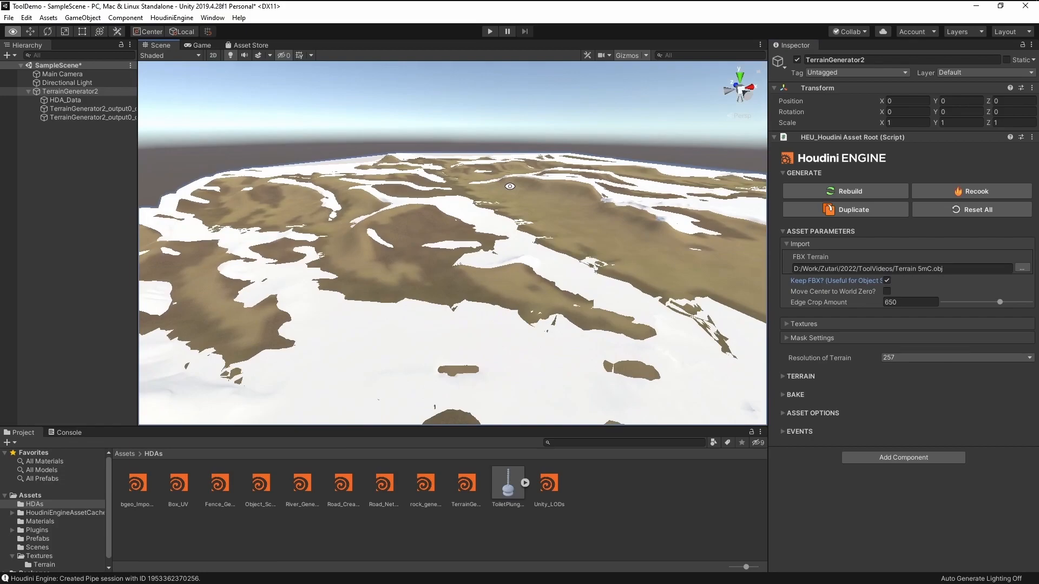
Step: Toggle the scene visibility of the kept FBX mesh to compare it with the terrain, and leave it hidden
left_click(83, 117)
left_click(5, 118)
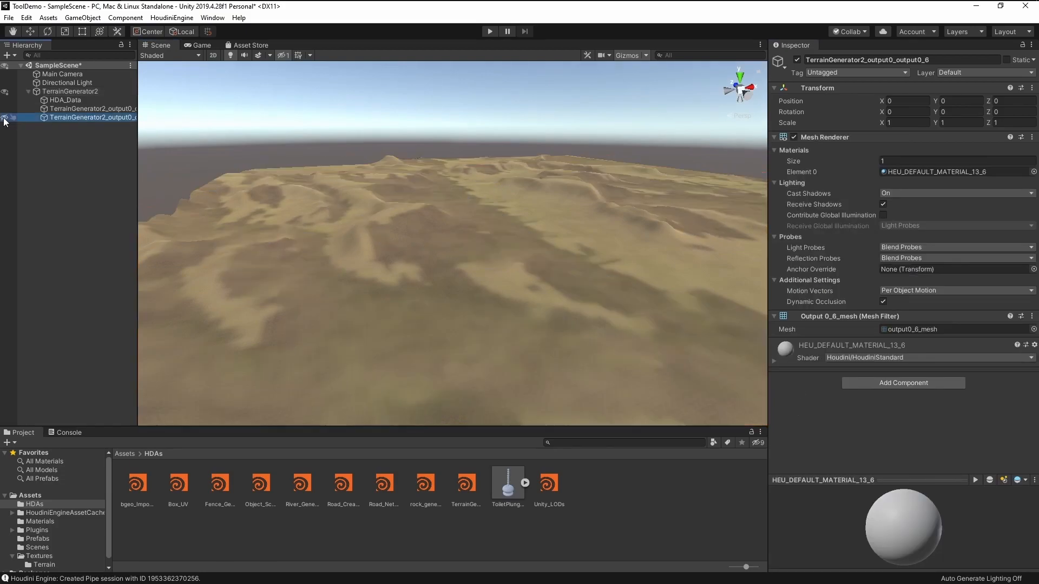
left_click(5, 118)
left_click(5, 118)
left_click(5, 117)
left_click(4, 117)
left_click(5, 117)
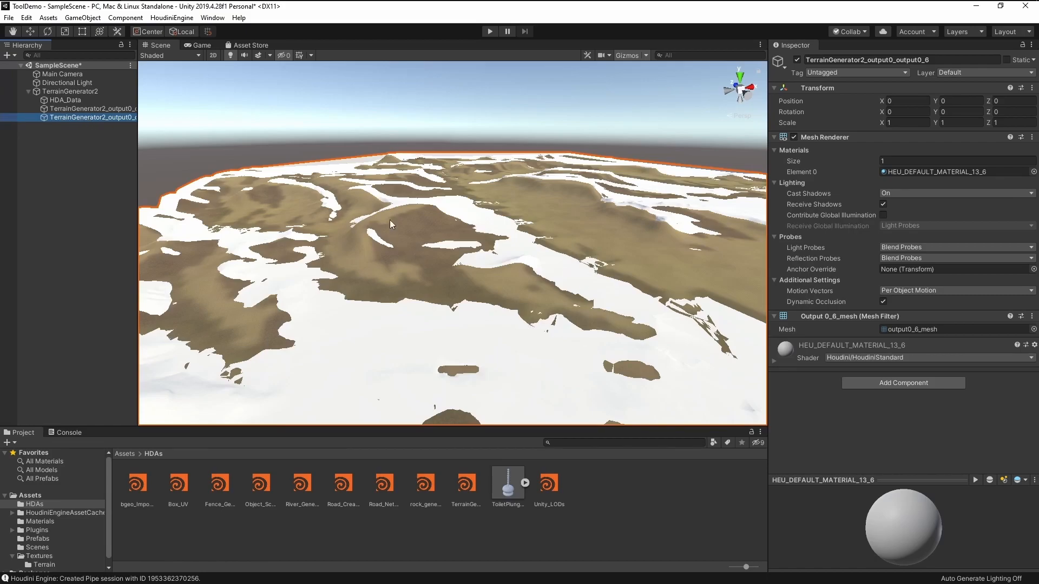
left_click(4, 118)
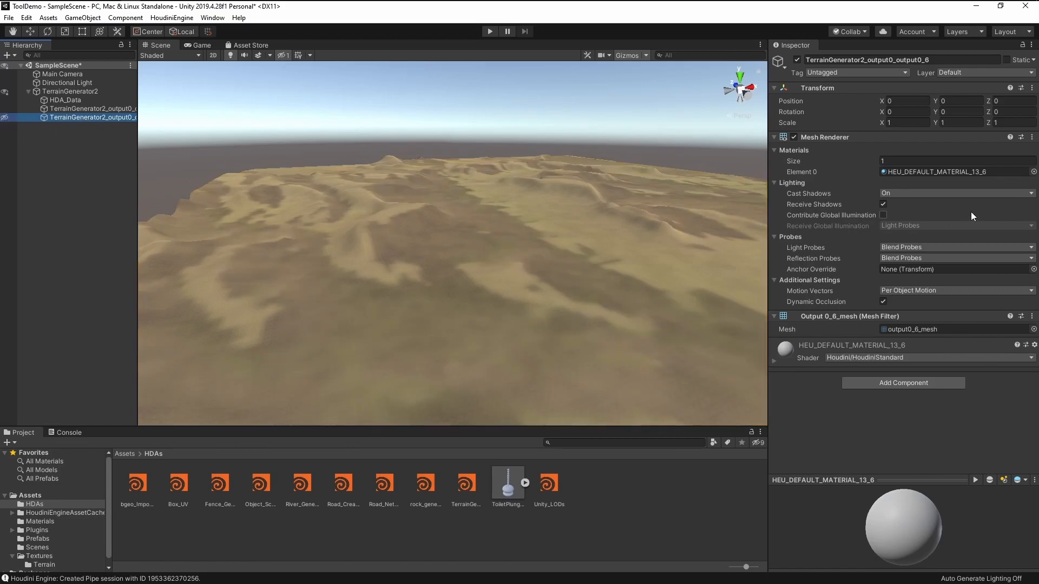
Step: Enable Move Center to World Zero on TerrainGenerator2 and frame the relocated terrain
left_click(82, 91)
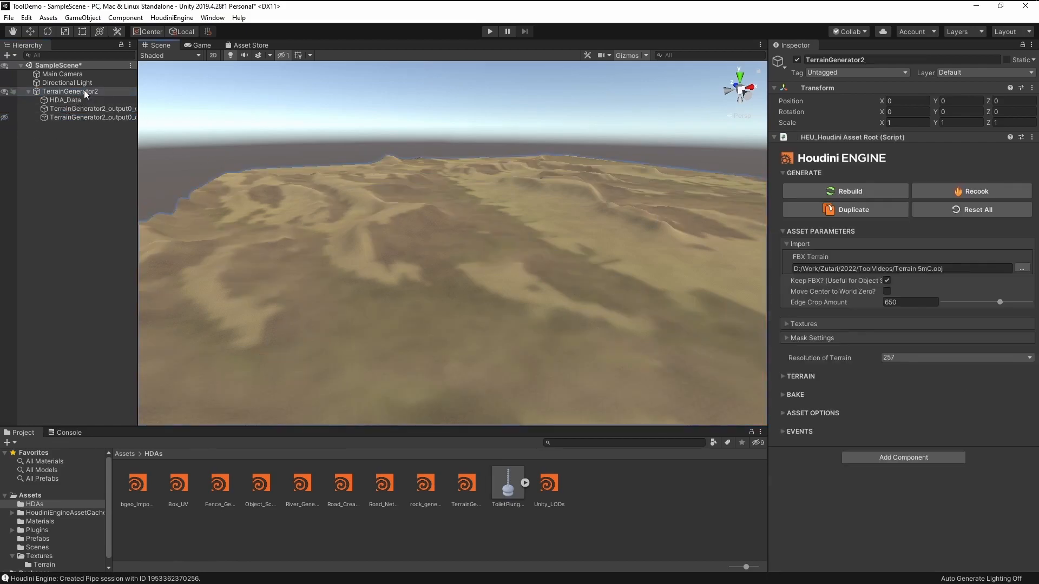
left_click_drag(552, 212, 530, 288, "alt")
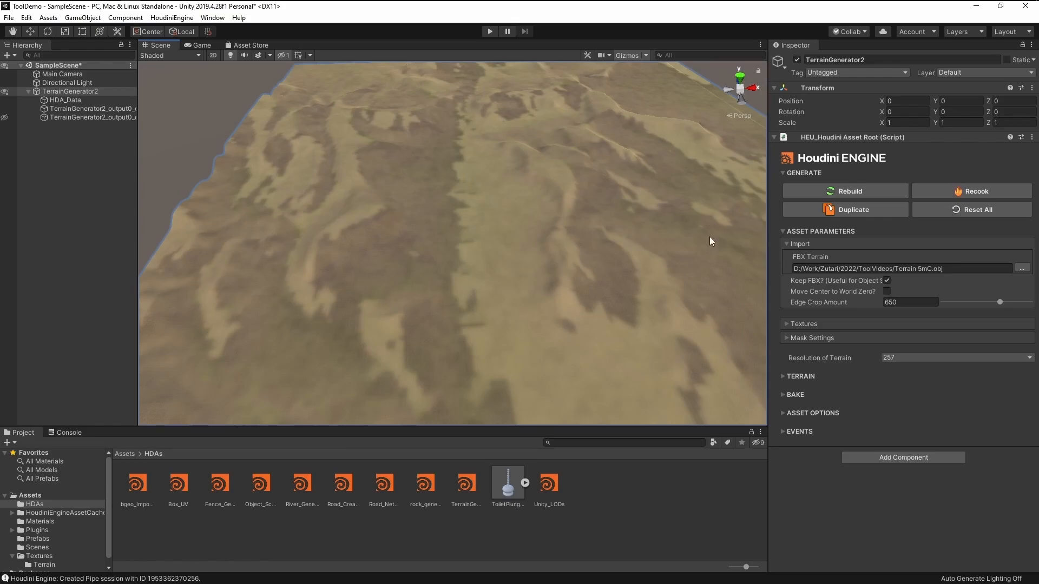
left_click(887, 291)
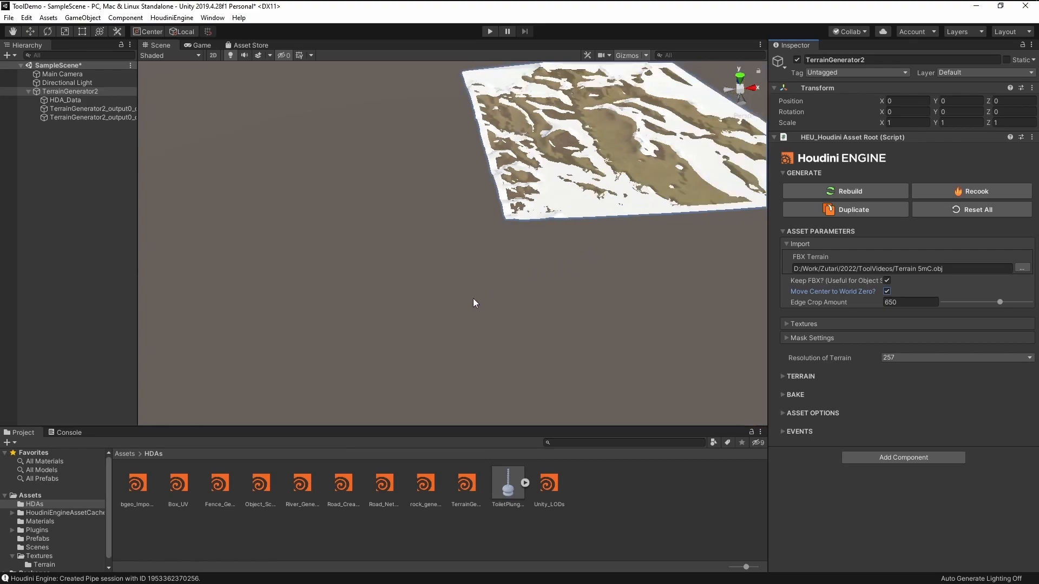
key("f")
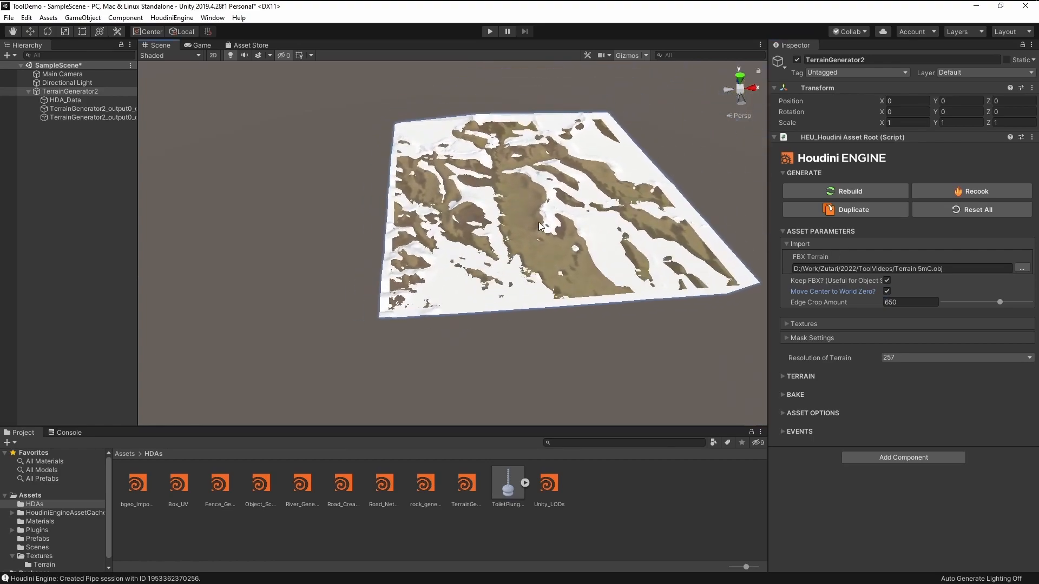
Step: Create a cube at position 0, 0, 0 and check the terrain's centring against it from the top view
right_click(65, 161)
mouse_move(108, 274)
left_click(192, 276)
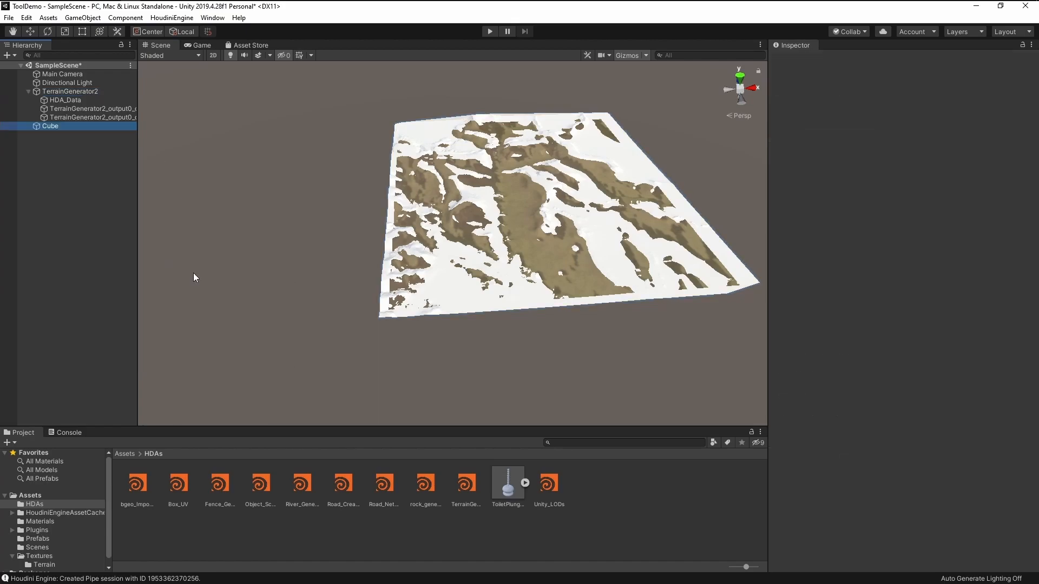
left_click(911, 101)
type("0")
key("Tab")
type("0")
key("Tab")
type("0")
key("Tab")
left_click(739, 78)
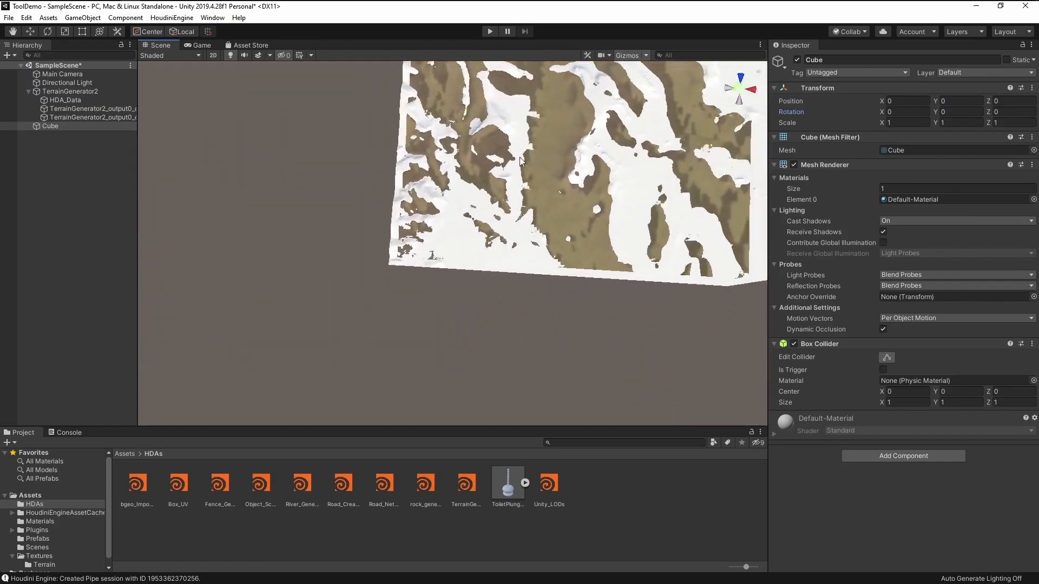
key("f")
scroll(539, 226, "down", 10)
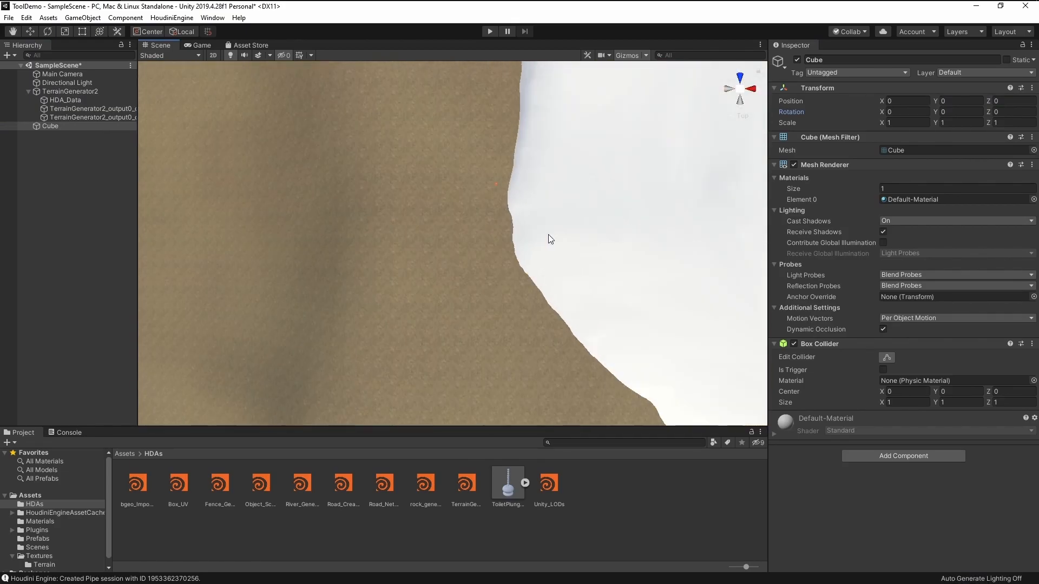
scroll(459, 233, "down", 8)
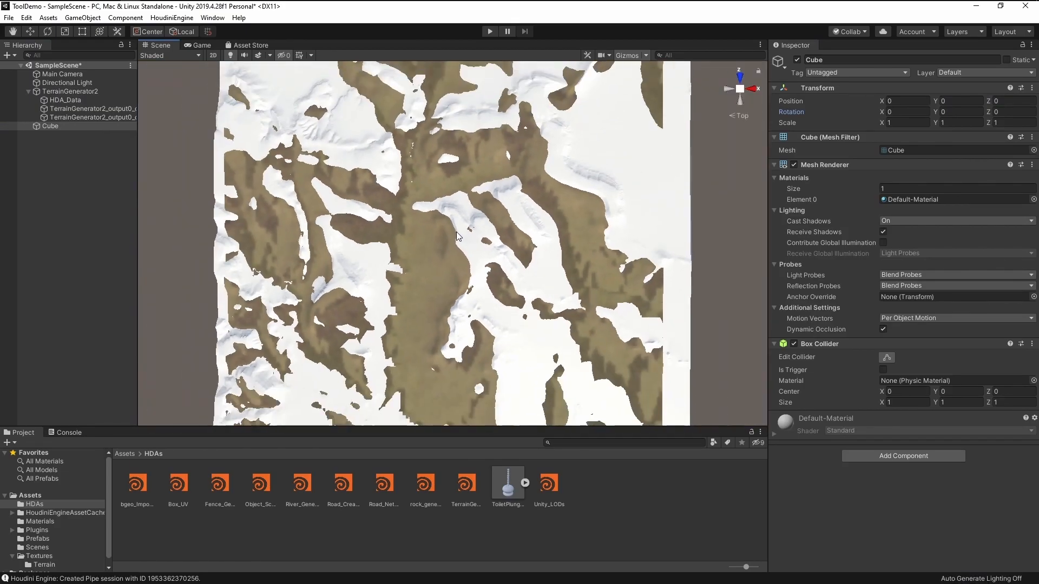
Step: Disable Keep FBX and Move Center to World Zero on TerrainGenerator2 and frame the terrain
left_click(69, 91)
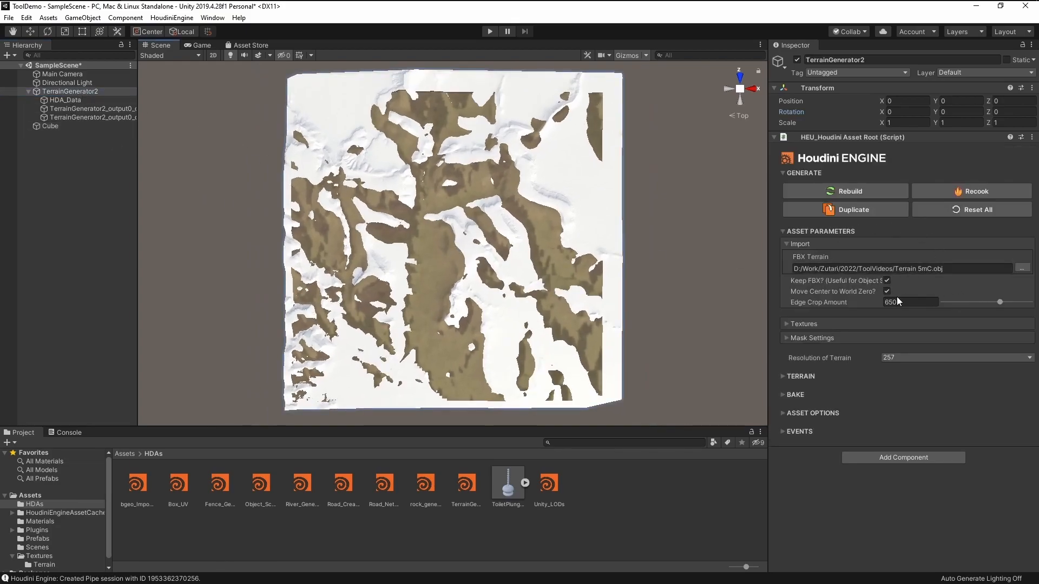
left_click(887, 290)
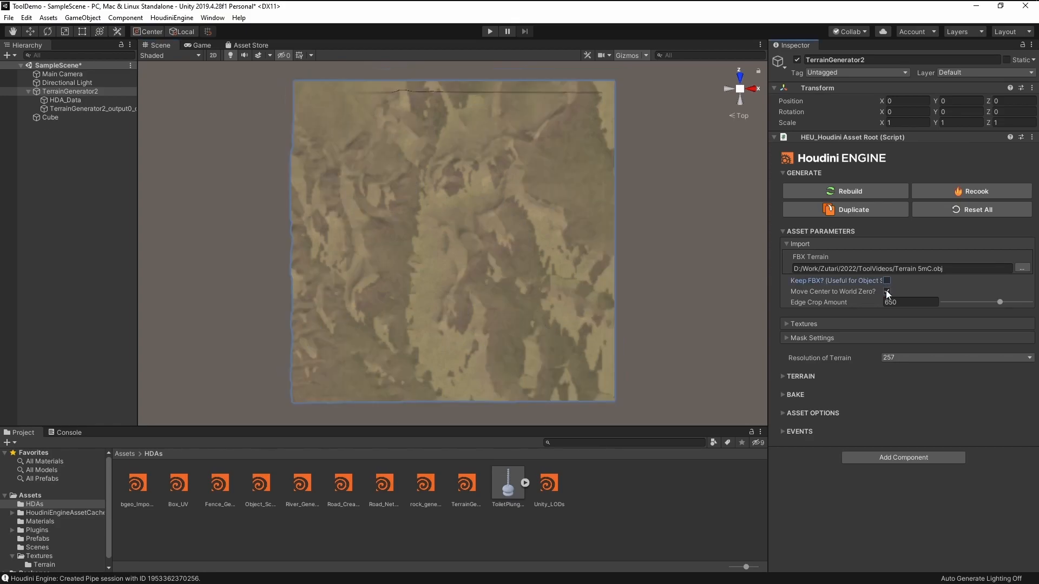
left_click(887, 291)
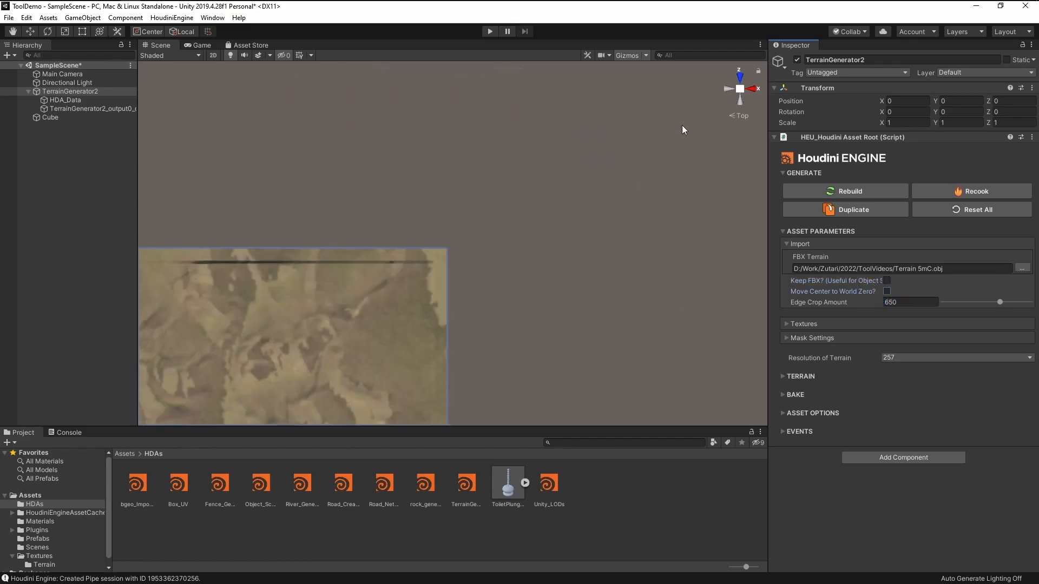
key("f")
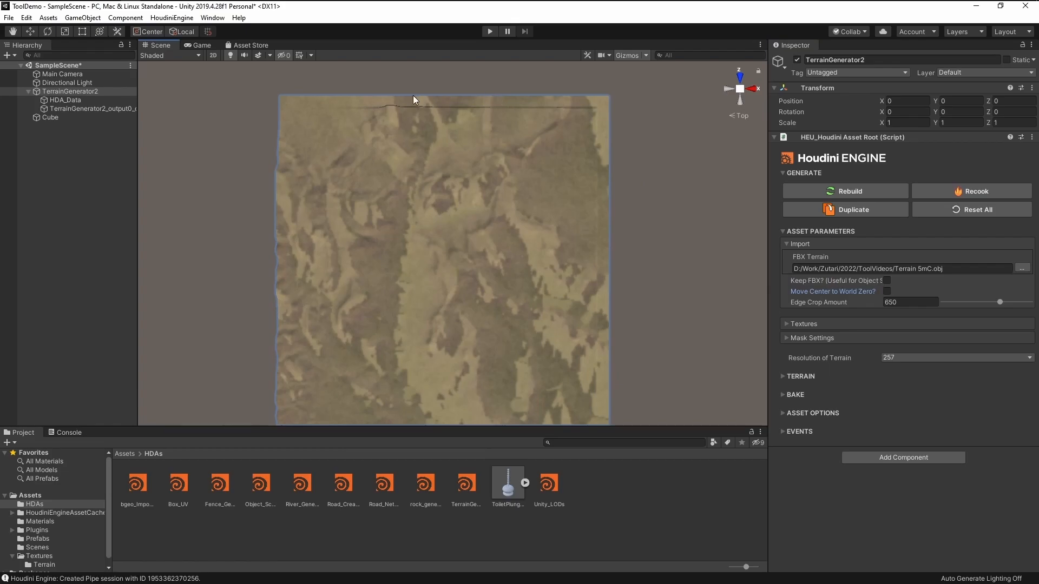
scroll(613, 219, "down", 2)
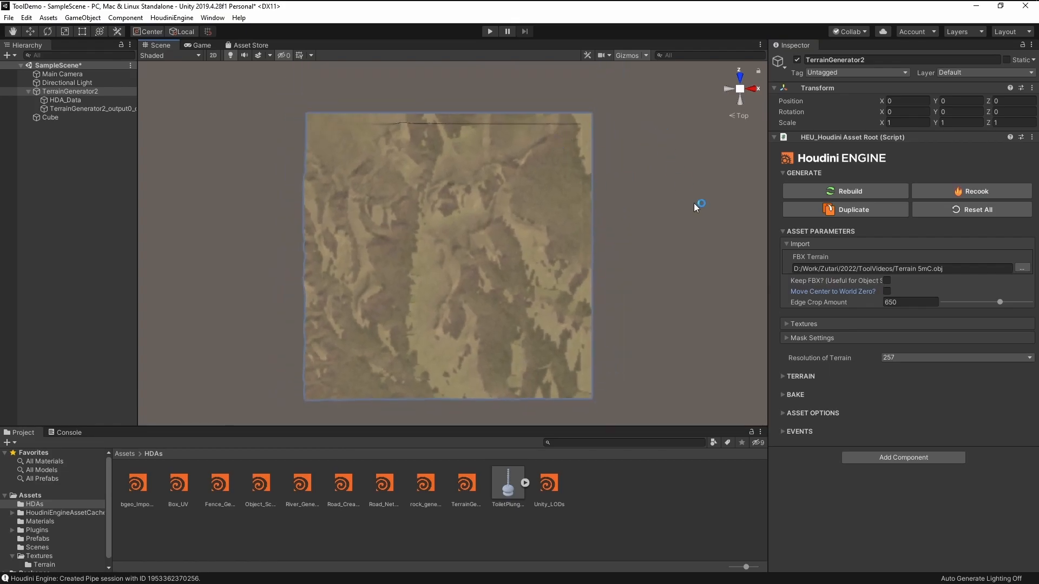
Step: Look through the available Resolution of Terrain options, then inspect the terrain surface in perspective
left_click(900, 359)
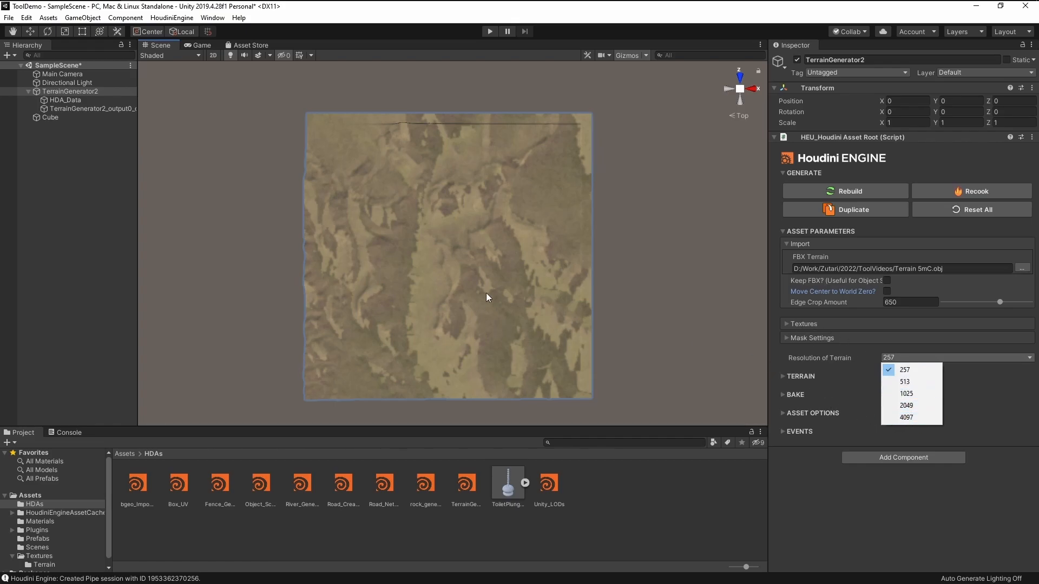
left_click(646, 261)
left_click_drag(603, 300, 456, 303, "alt")
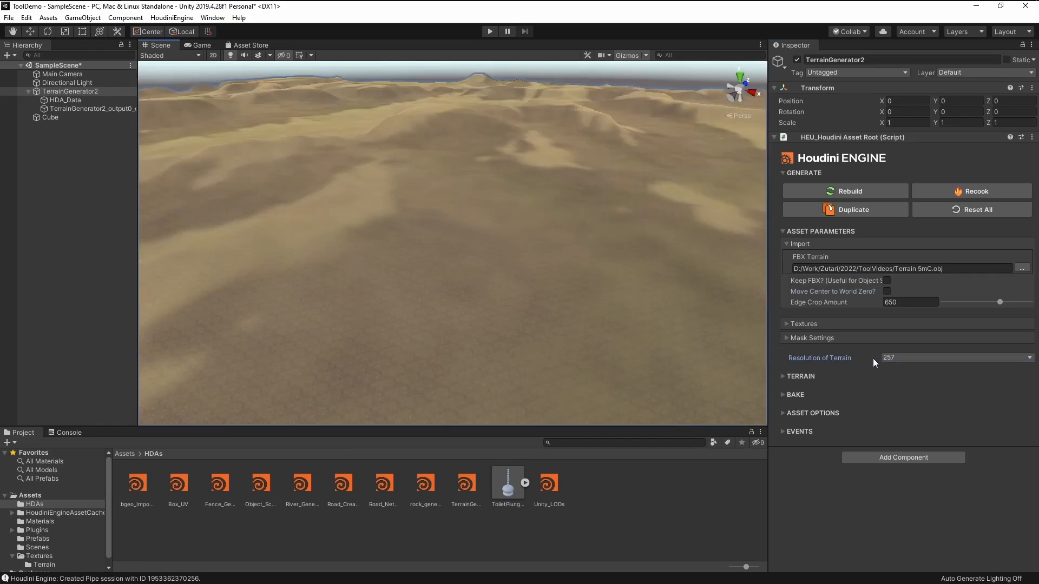
Step: Examine the texture settings of the Main, Second, Dry and Rocks layers, then open the Assets/Textures/Terrain folder
left_click(787, 323)
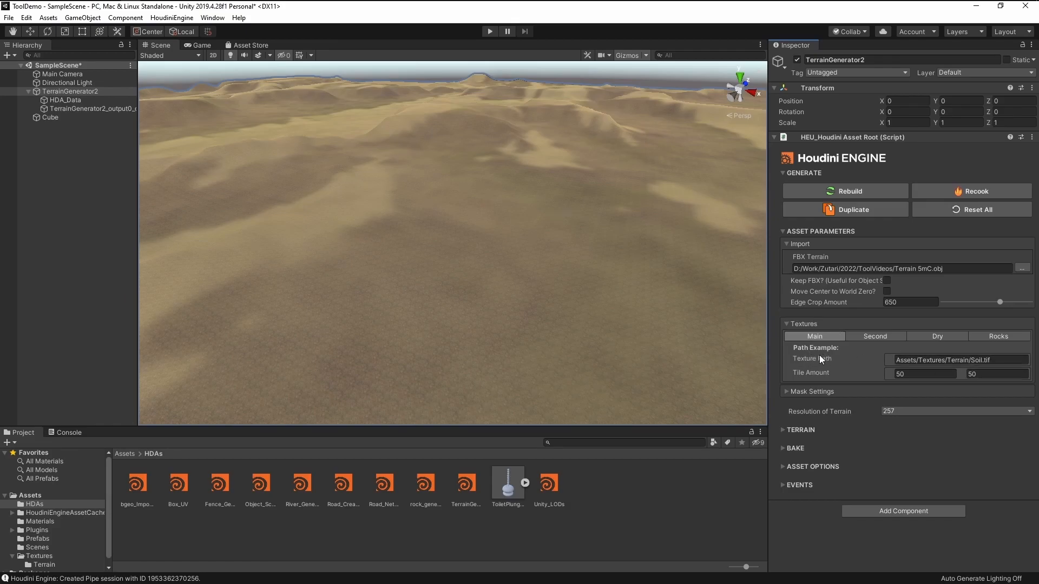
left_click(889, 338)
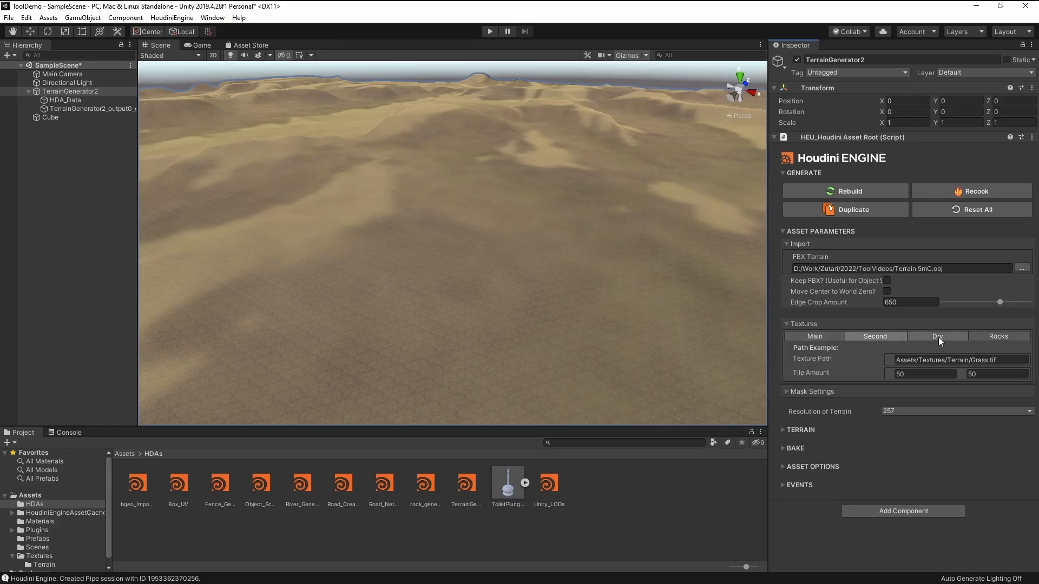
left_click(938, 336)
left_click(988, 337)
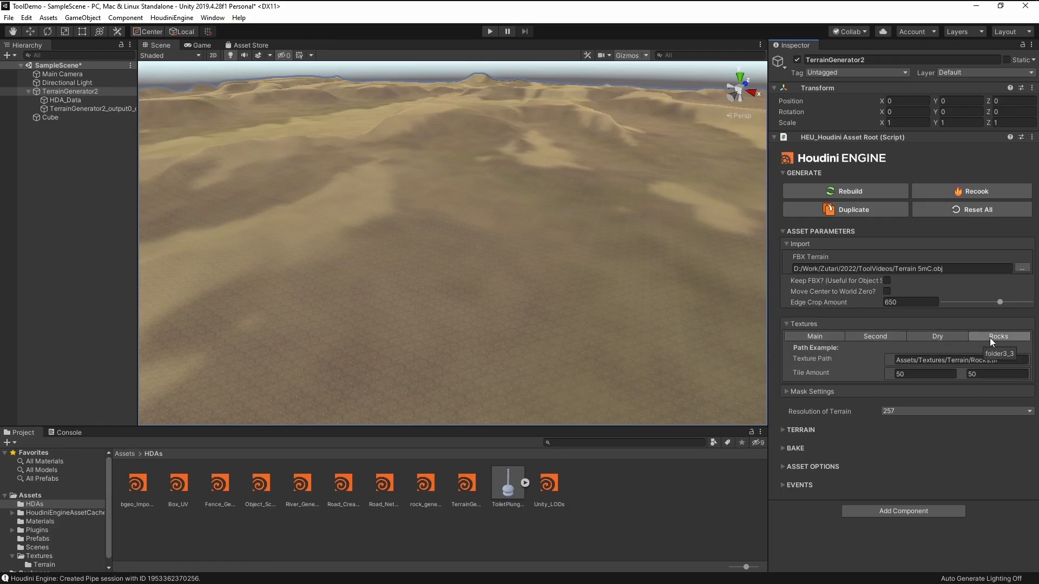
left_click(829, 337)
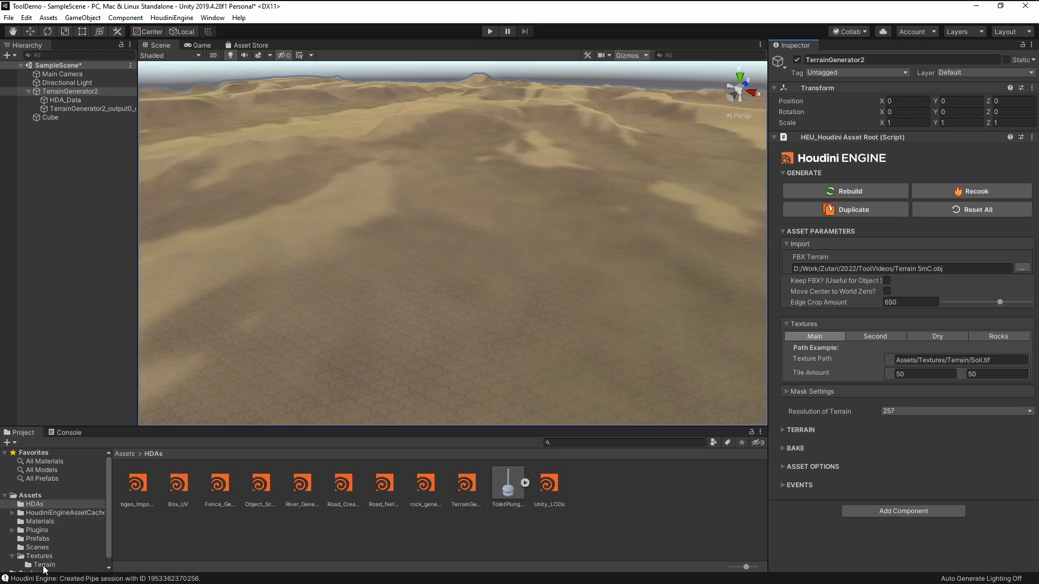
left_click(44, 565)
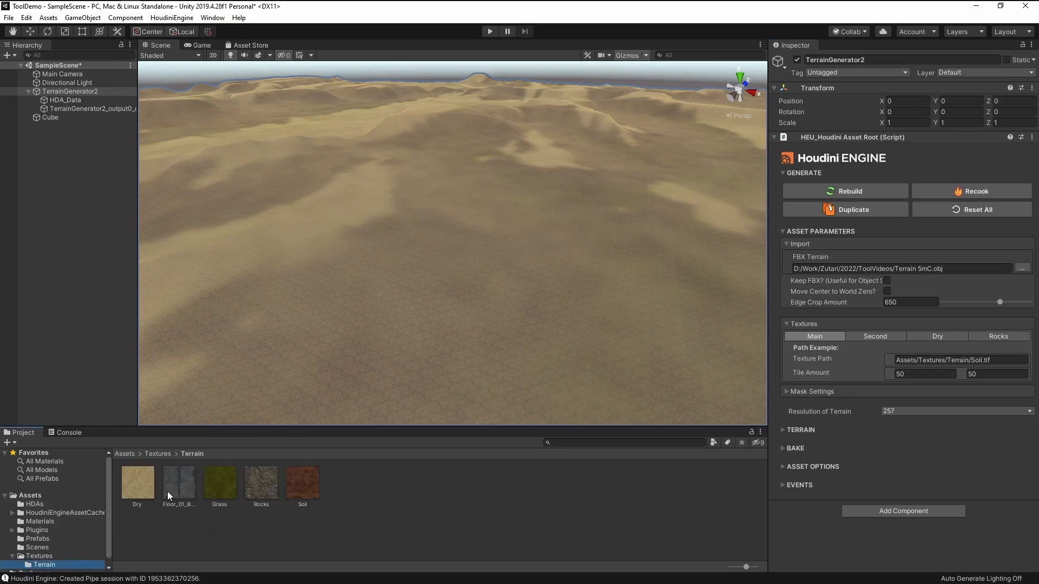
Step: Carry the Main layer's texture path, Assets/Textures/Terrain/Soil.tif, over to the Rocks layer and inspect the whole terrain
left_click(996, 361)
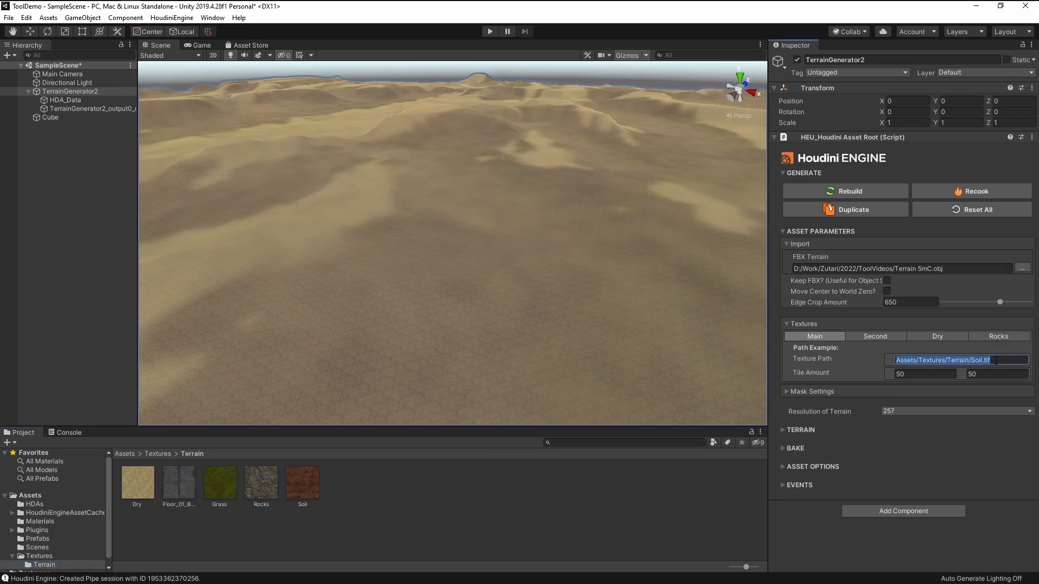
left_click(868, 335)
left_click(944, 337)
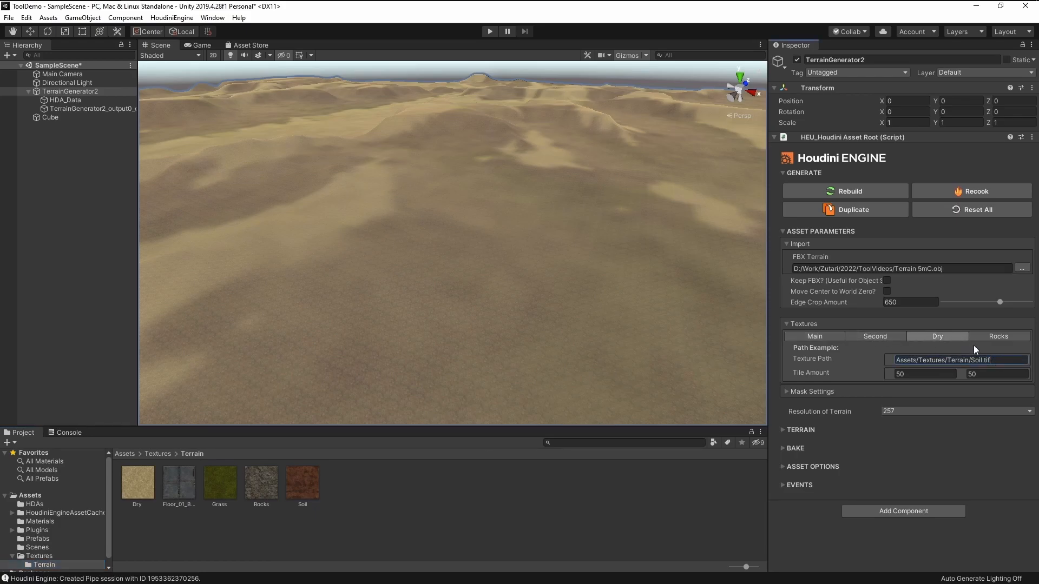
left_click(1002, 336)
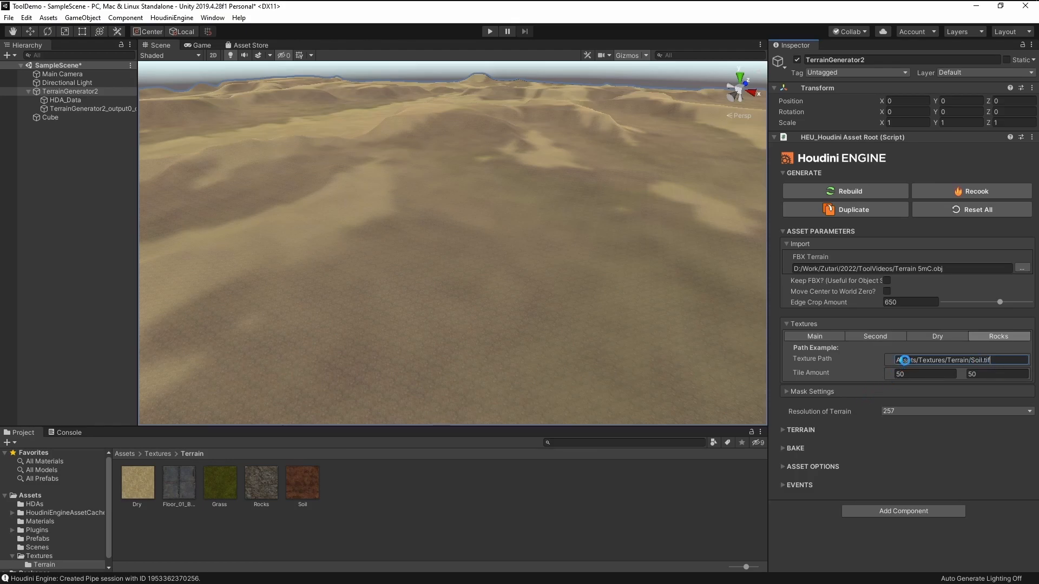
left_click(918, 337)
left_click(850, 339)
left_click(836, 338)
left_click(580, 524)
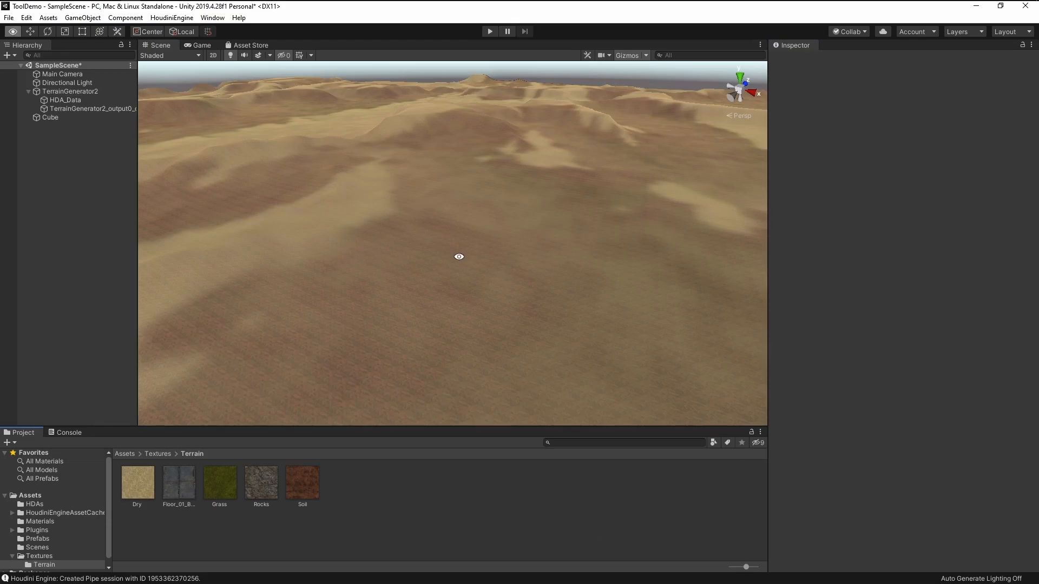
scroll(456, 266, "down", 6, "alt")
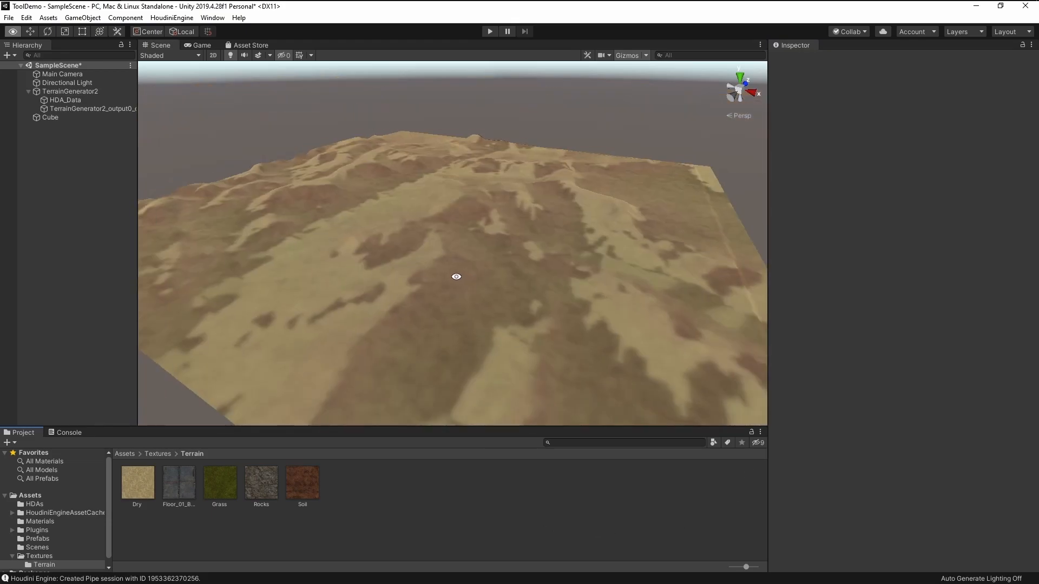
Step: Reselect TerrainGenerator2 and compare the texture paths and tile amounts of its Main, Second, Dry and Rocks layers
left_click(70, 92)
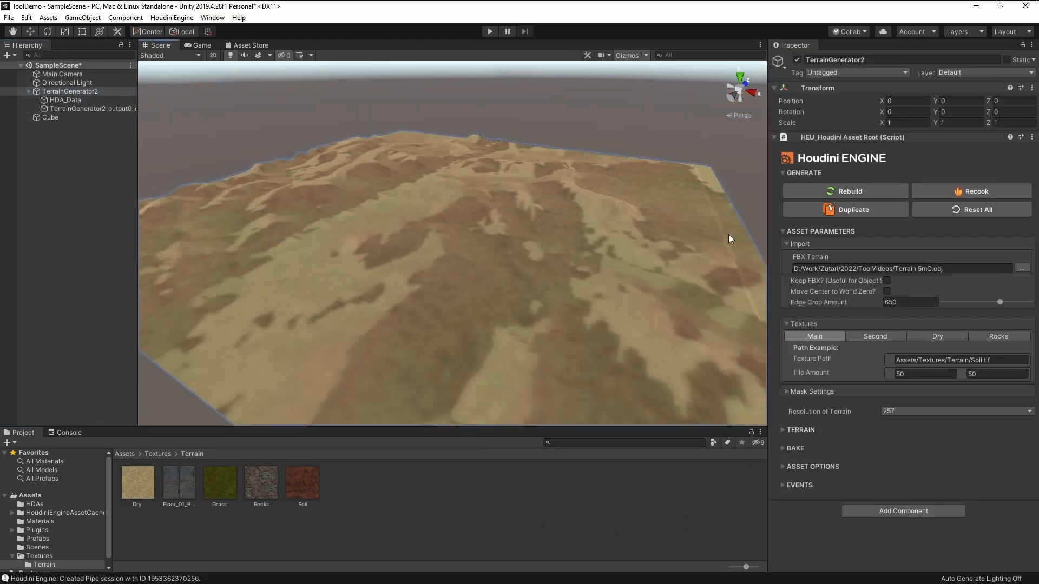
left_click(874, 338)
left_click(940, 341)
left_click(995, 337)
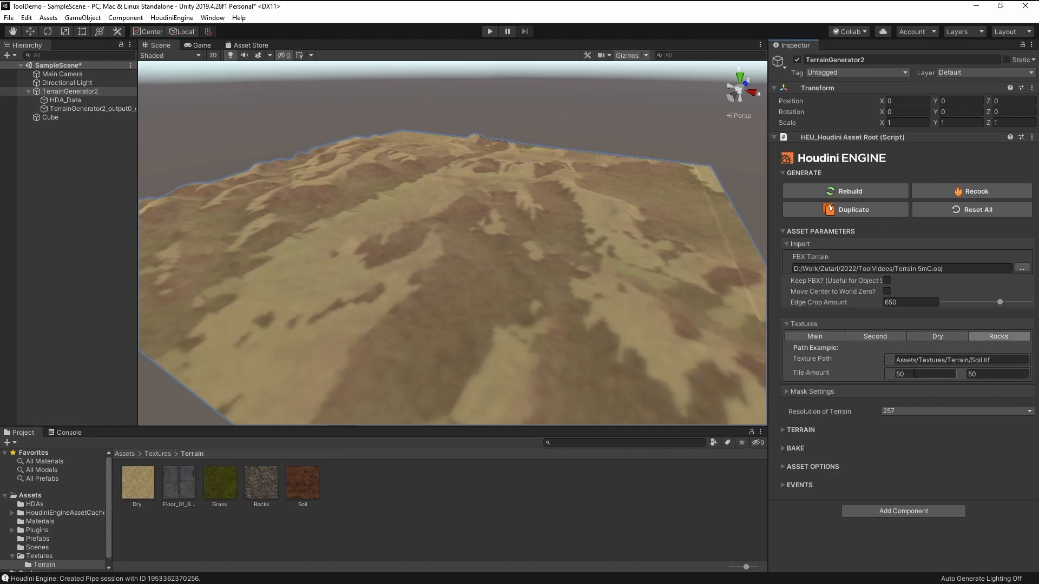
left_click(929, 341)
left_click(879, 337)
left_click(818, 336)
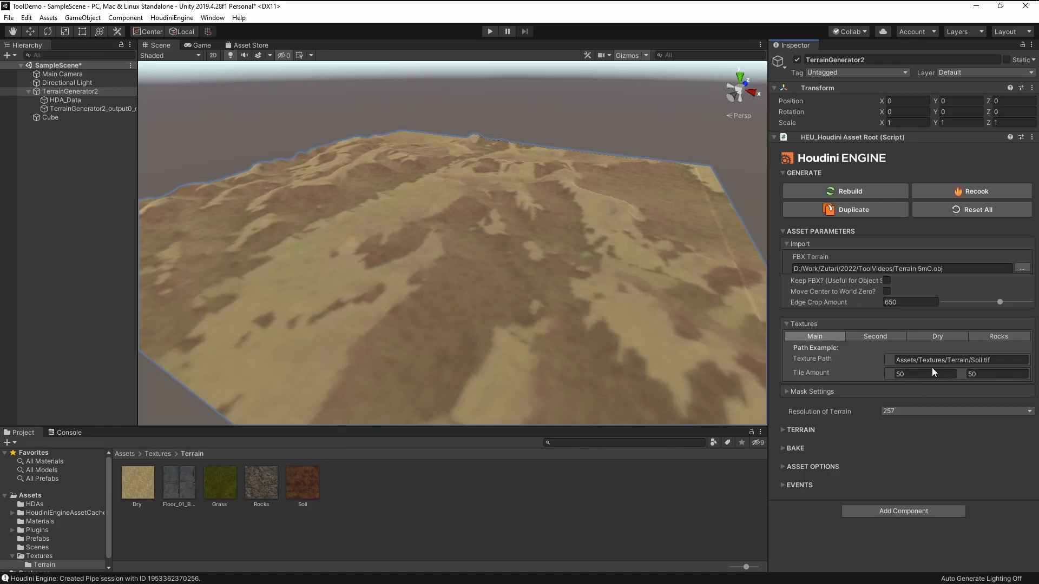
Step: Set the Main texture's Tile Amount to 500 by 500 and inspect the terrain surface
left_click(922, 375)
type("500")
left_click(921, 375)
key("Tab")
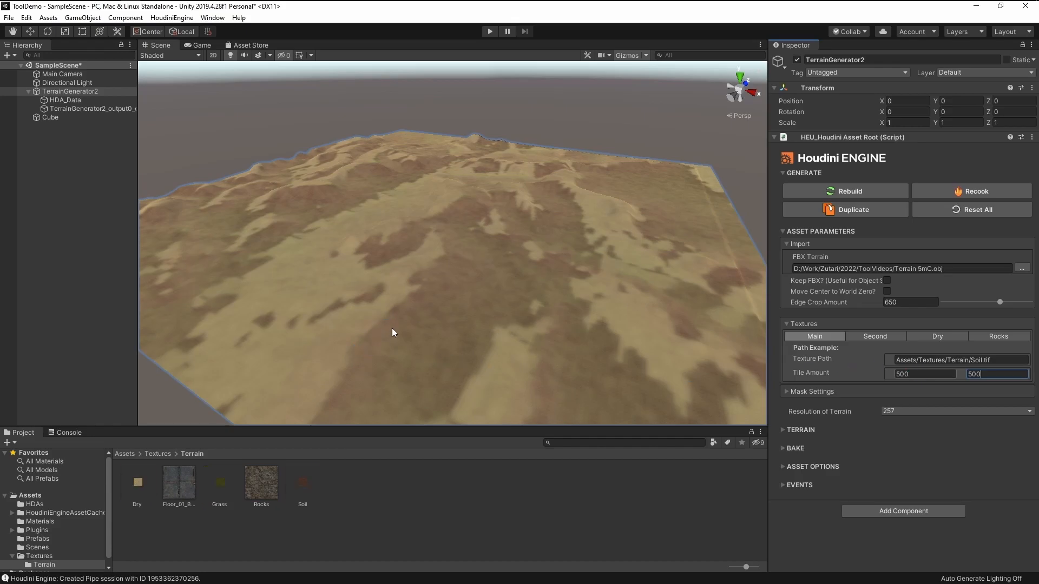
scroll(378, 351, "up", 5)
left_click_drag(378, 350, 373, 329, "alt")
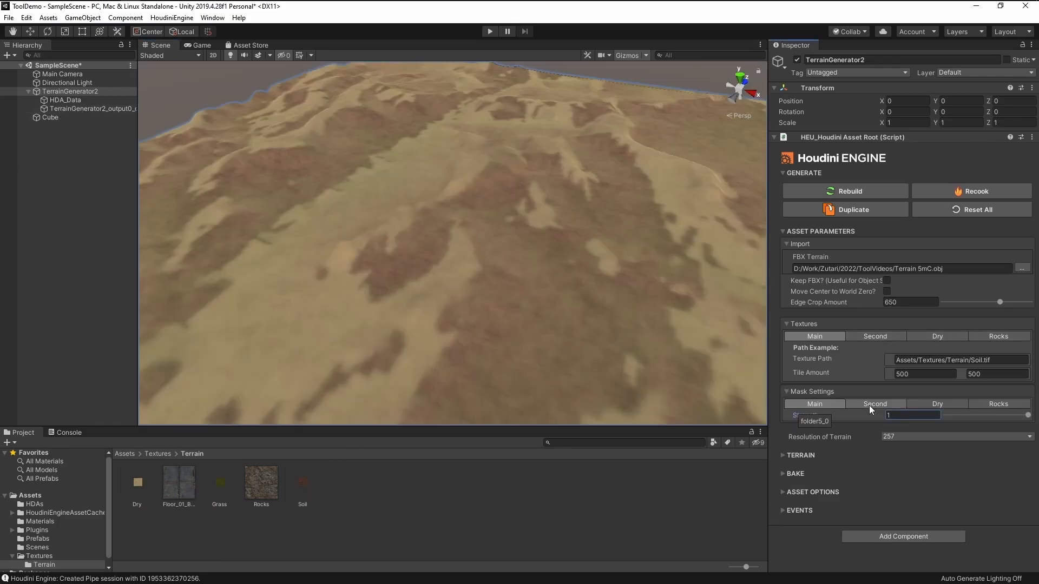
Step: Try a Min Slope Angle of 50 and a Max Slope Angle of 75 in the Second mask's Base Settings
left_click(869, 405)
left_click(791, 419)
left_click(875, 439)
type("50")
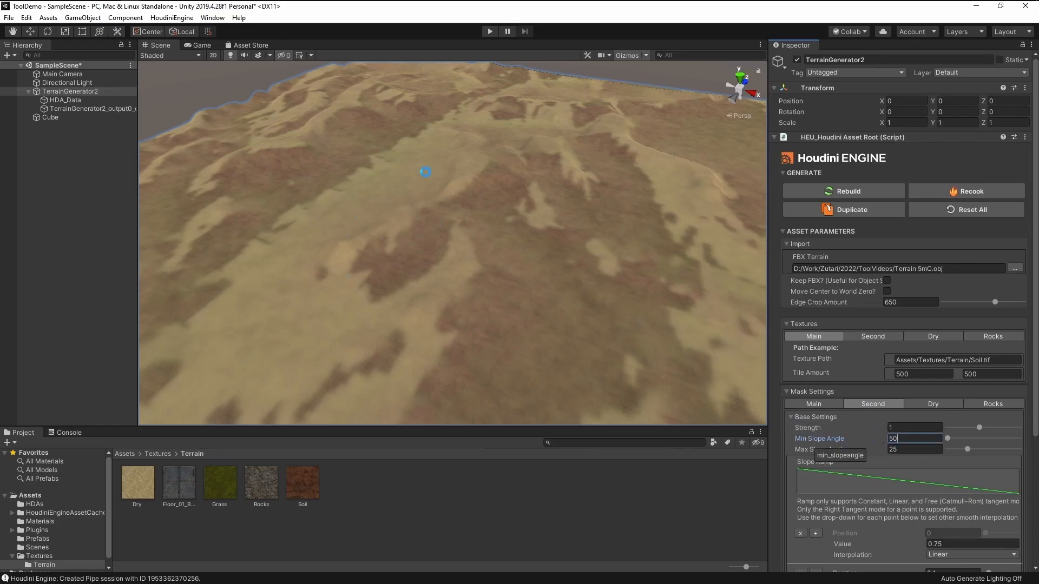
left_click(901, 449)
type("75")
key("Return")
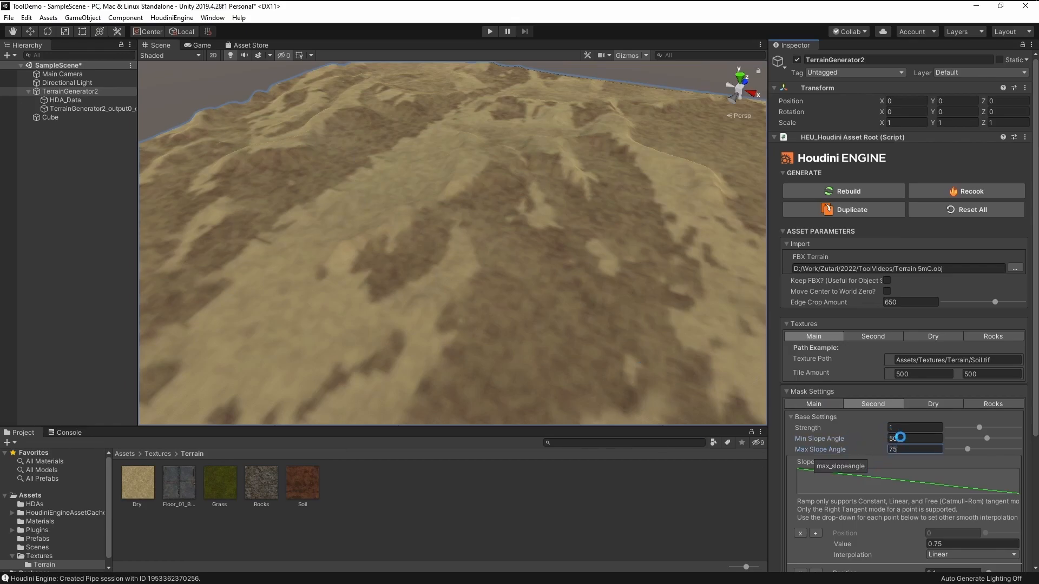
Step: Set the Second mask's Min Slope Angle to 0 and Max Slope Angle to 50
mouse_move(499, 255)
left_mouse_down("alt")
mouse_move(594, 191)
mouse_move(420, 231)
mouse_move(500, 274)
left_mouse_up("alt")
left_click(909, 438)
type("0")
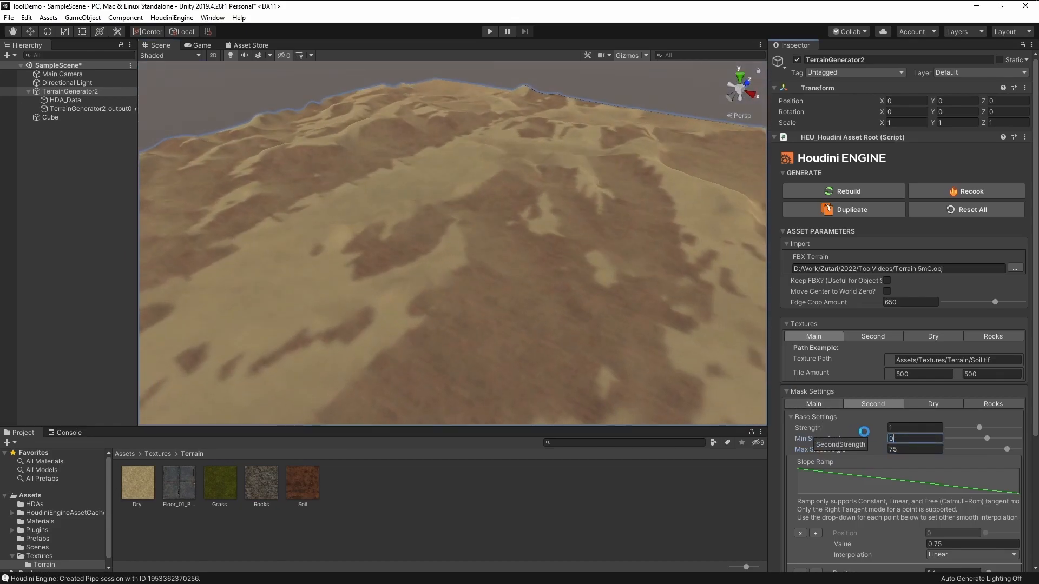
left_click(908, 451)
type("50")
key("Return")
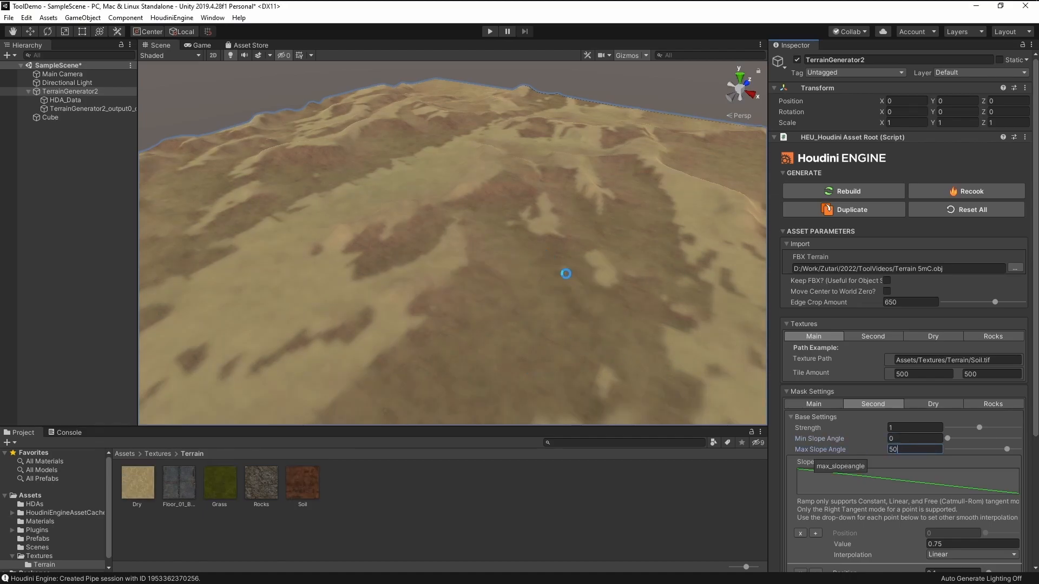
Step: Set the Goal Angle of the Dry mask to 90 and inspect the terrain slopes
left_click(930, 404)
left_click_drag(393, 296, 337, 290, "alt")
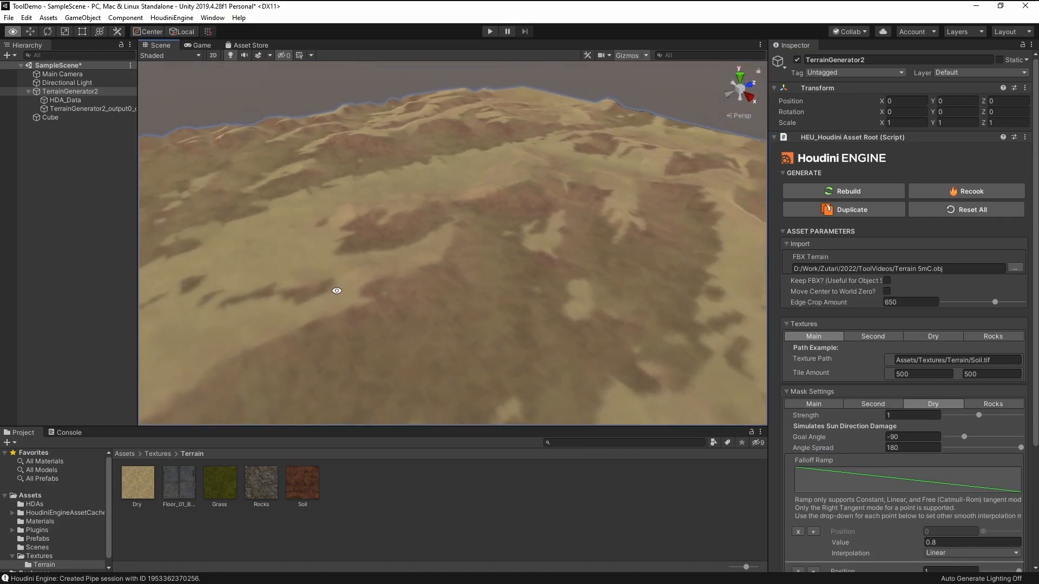
middle_click_drag(405, 275, 501, 268)
left_click_drag(913, 437, 805, 427)
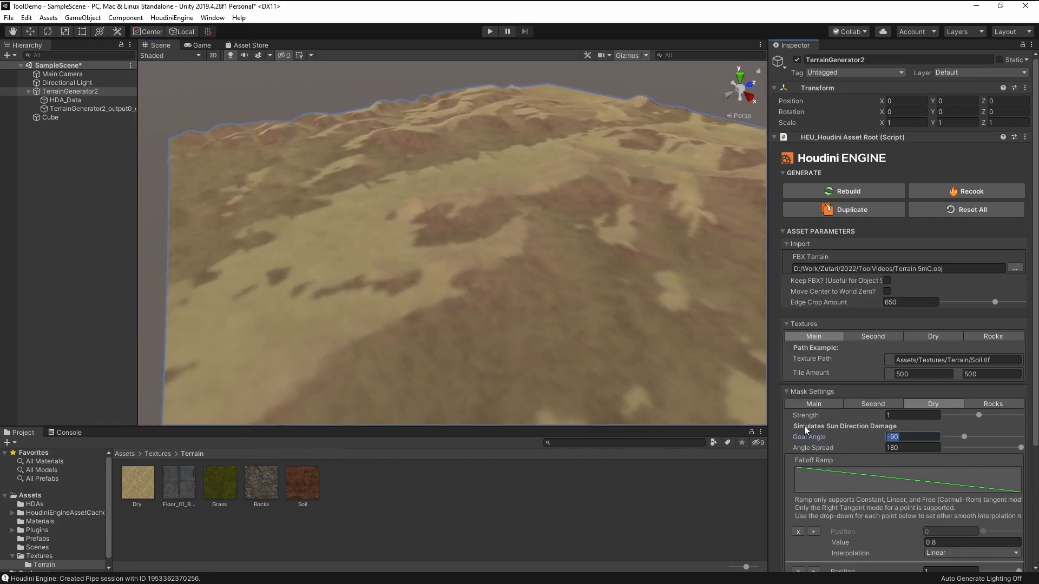
type("9")
mouse_move(441, 239)
left_mouse_down("alt")
mouse_move(617, 243)
mouse_move(666, 211)
mouse_move(726, 239)
mouse_move(432, 225)
mouse_move(560, 217)
mouse_move(494, 299)
mouse_move(585, 336)
mouse_move(440, 226)
left_mouse_up("alt")
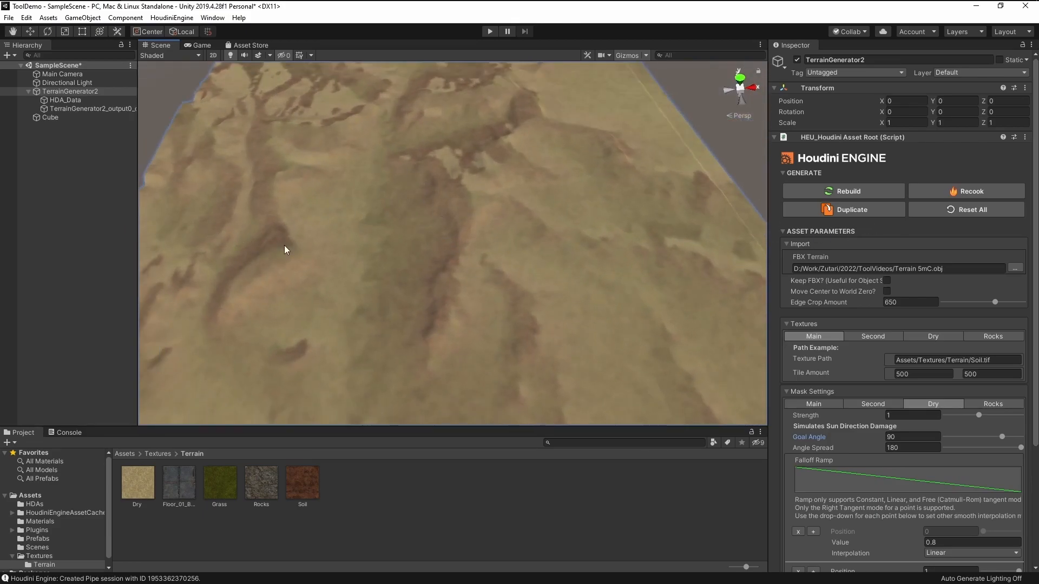
Step: Inspect the terrain from several angles, then set the Dry mask's Angle Spread to 90
left_click_drag(287, 248, 336, 232, "alt")
scroll(367, 285, "up", 5)
left_click_drag(348, 181, 357, 271, "alt")
left_click_drag(568, 246, 492, 318, "alt")
left_click_drag(667, 255, 573, 206, "alt")
left_click_drag(907, 446, 831, 429)
type("90")
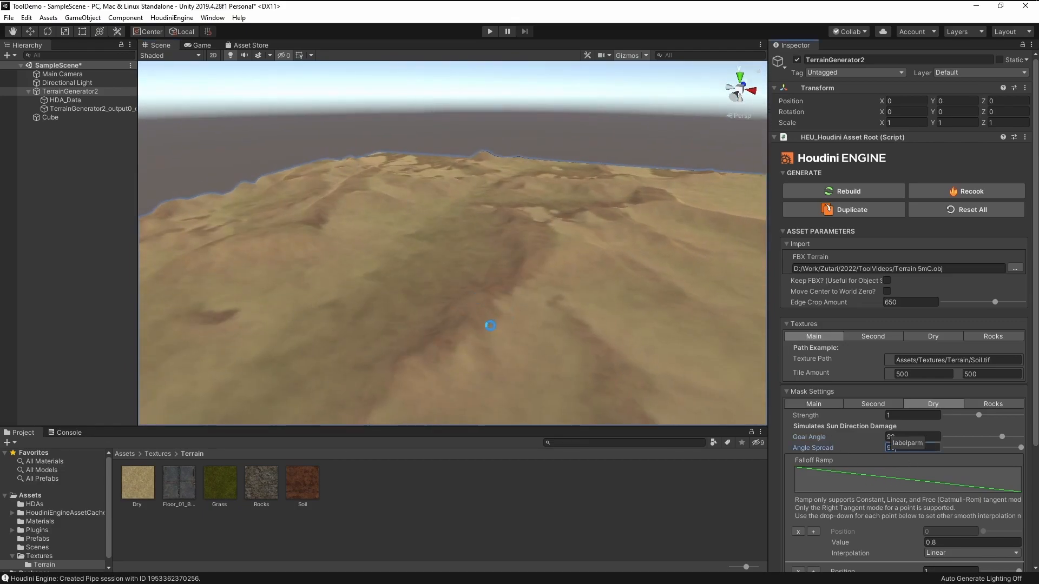
left_click_drag(455, 357, 562, 227, "alt")
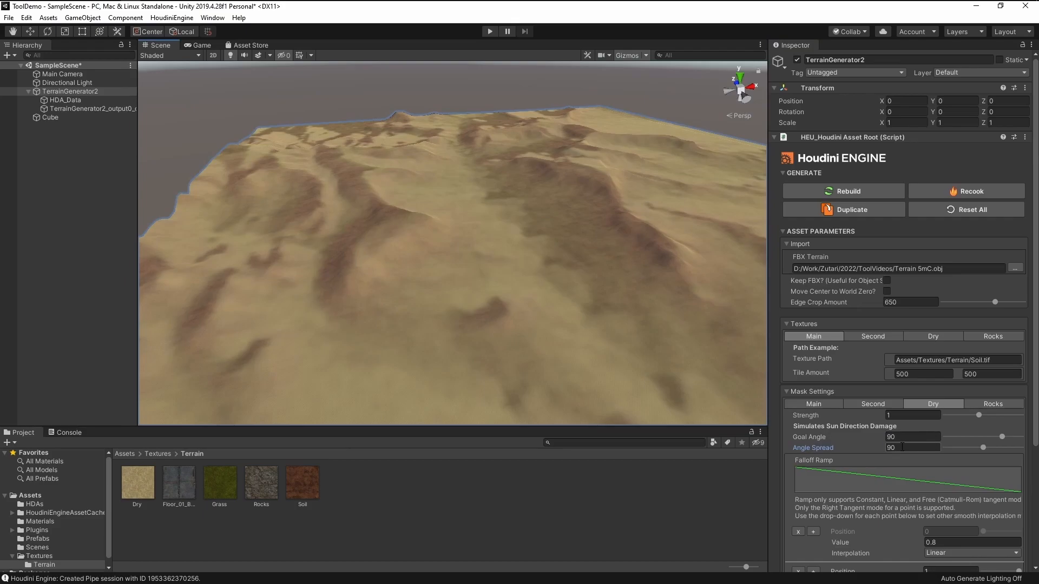
Step: Set the Rocks mask's Element Size to 35 and inspect the terrain from close to the ground
left_click(999, 405)
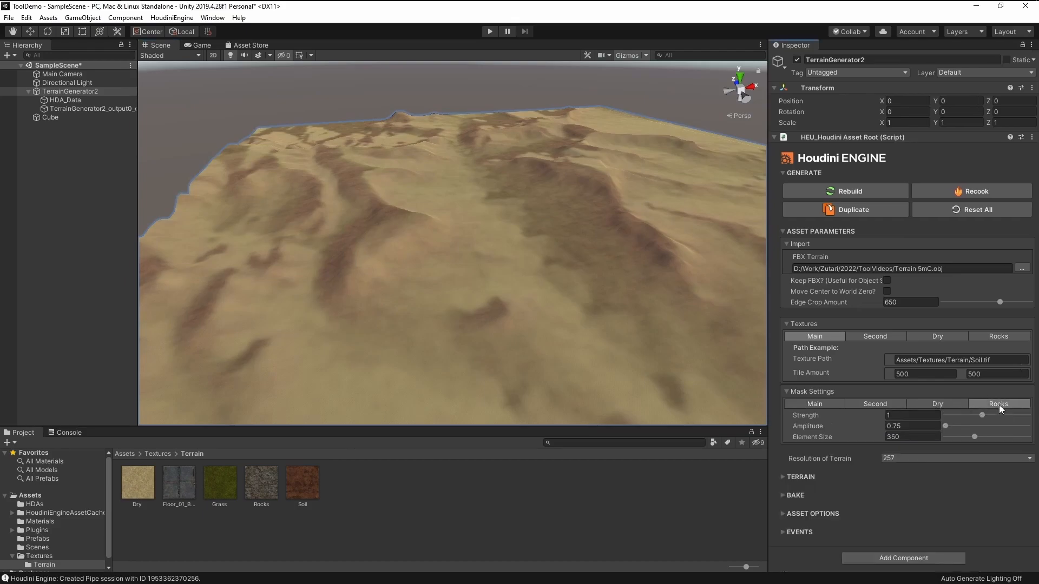
left_click_drag(614, 267, 491, 260, "alt")
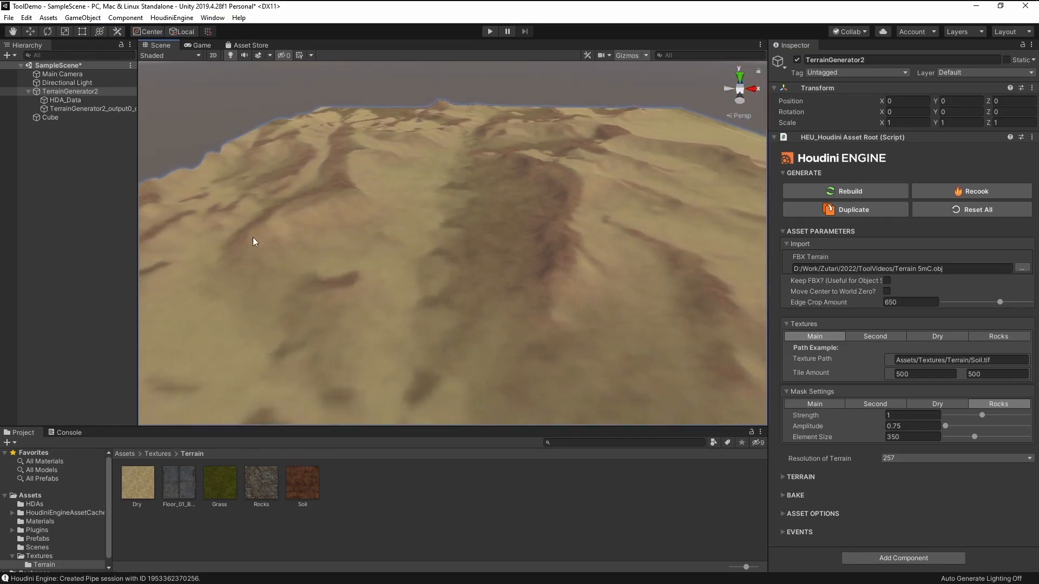
left_click(906, 426)
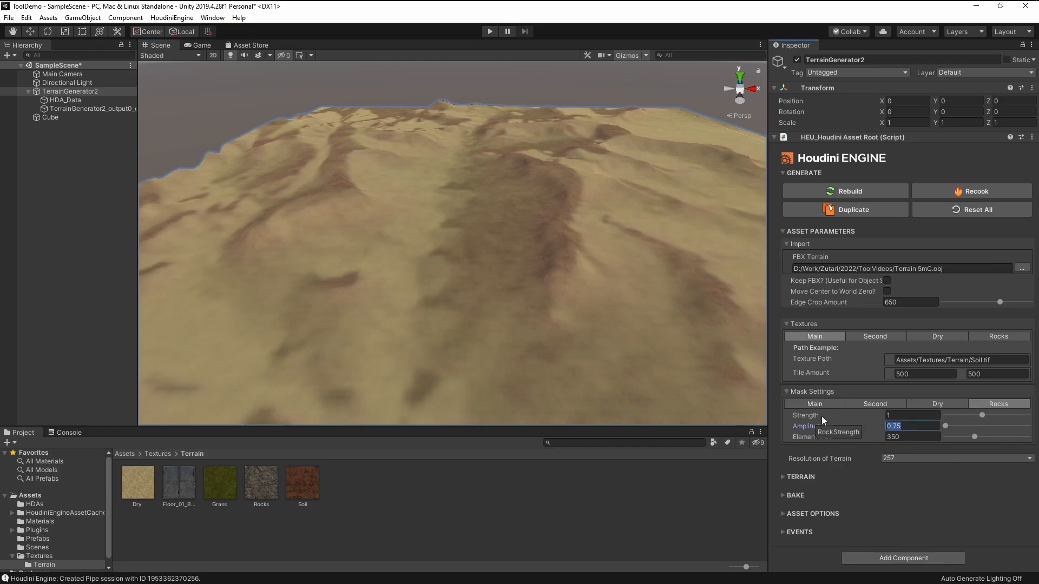
left_click(909, 438)
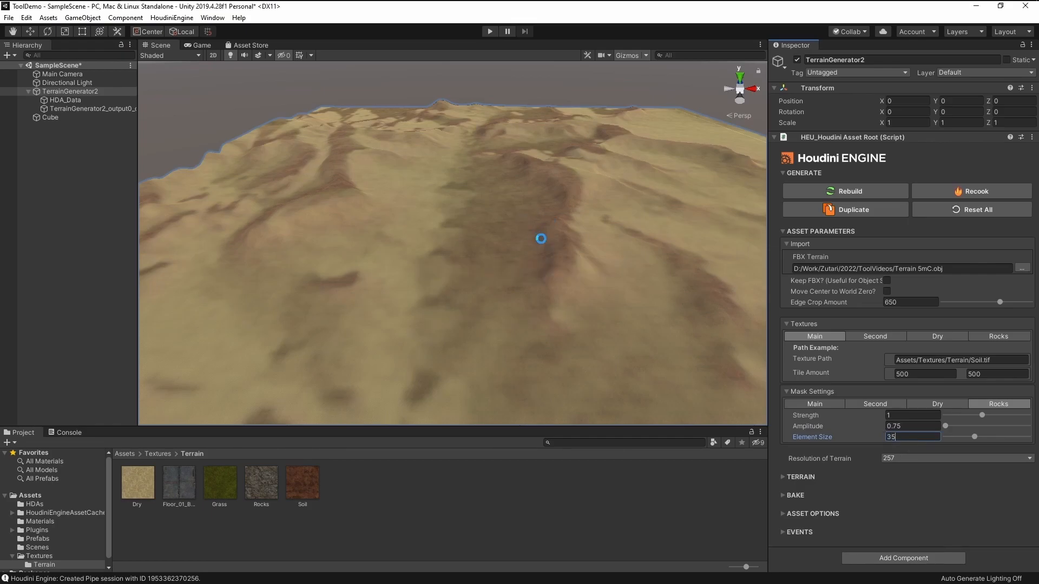
left_click_drag(541, 238, 503, 236, "alt")
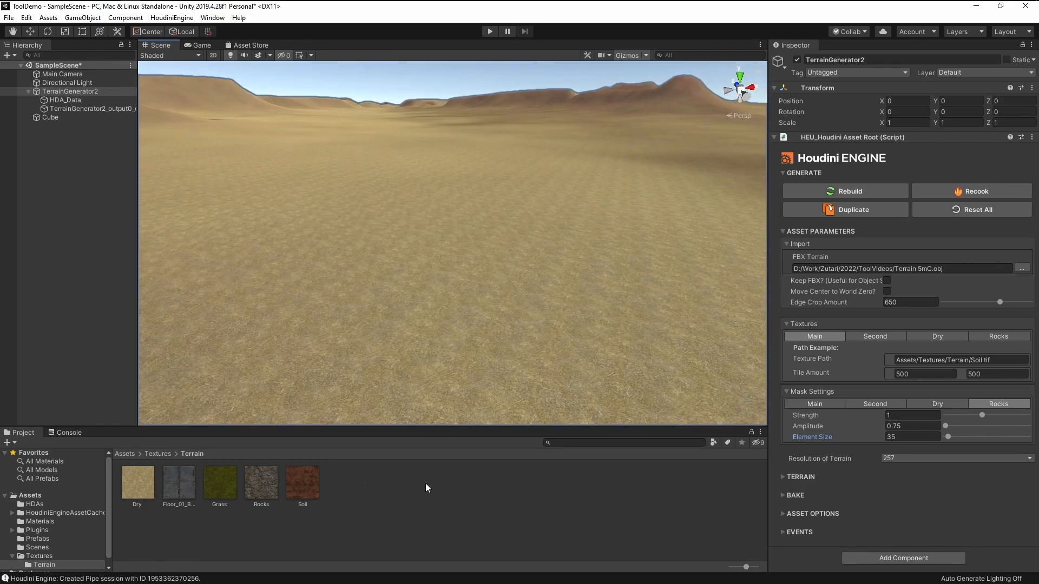
Step: Replace the Dry layer's texture path with the copied path of Floor_01_Base_Color.png and inspect the tiled terrain
left_click(938, 336)
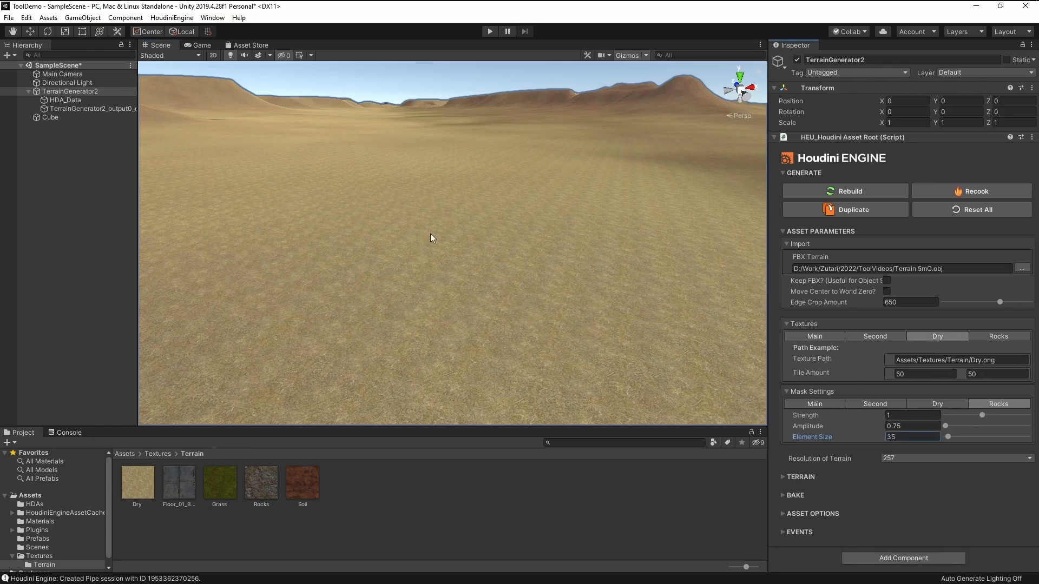
left_click(185, 480)
right_click(184, 479)
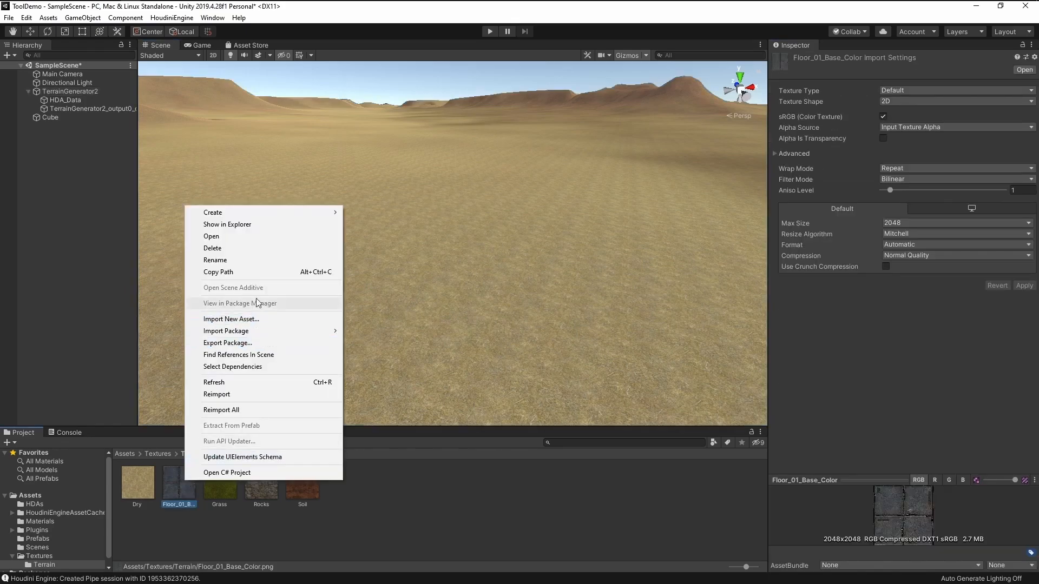
left_click(256, 272)
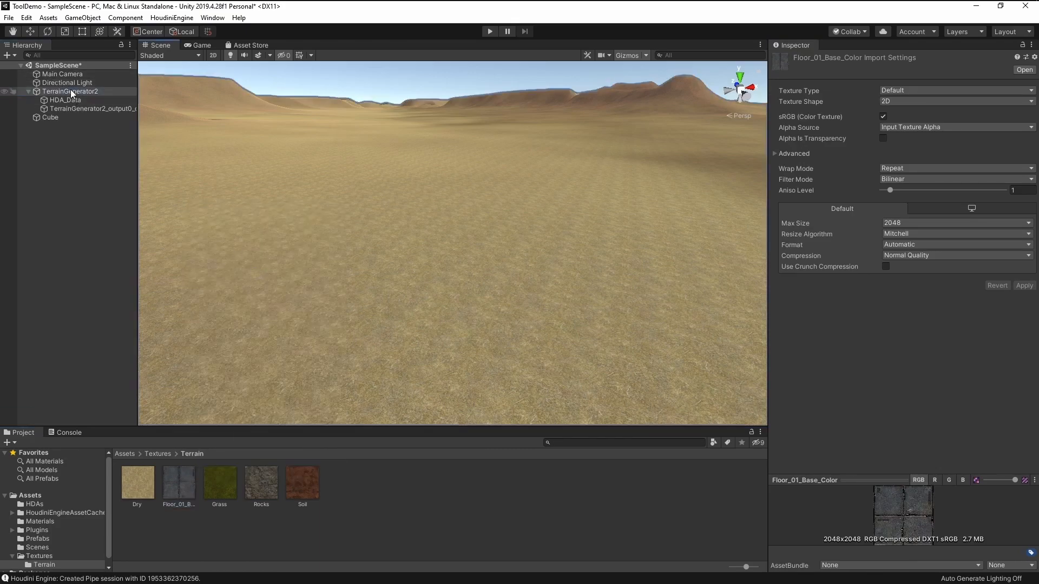
left_click(70, 91)
left_click(922, 360)
key("ctrl+v")
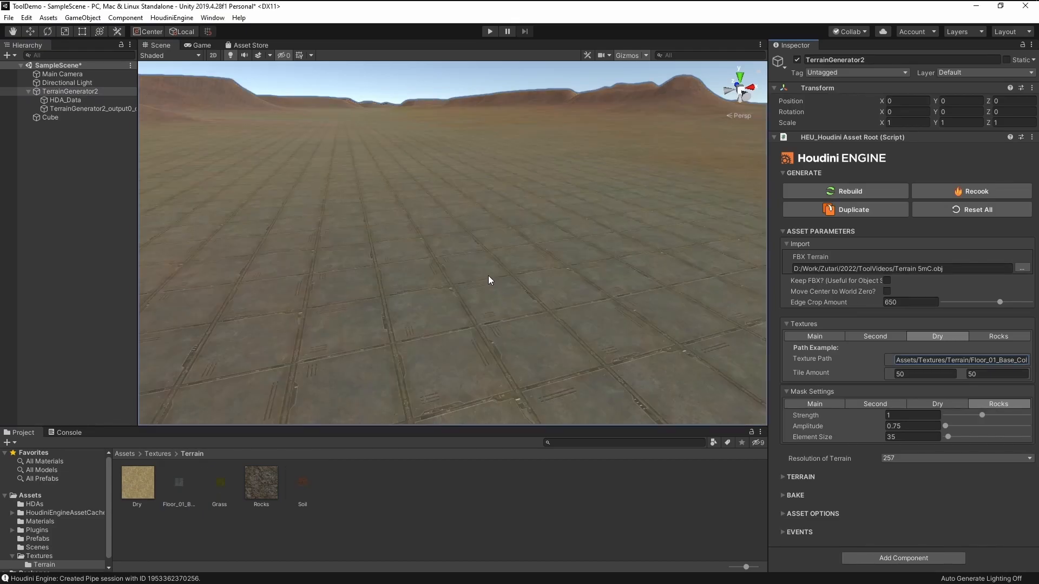
right_click_drag(488, 275, 537, 268)
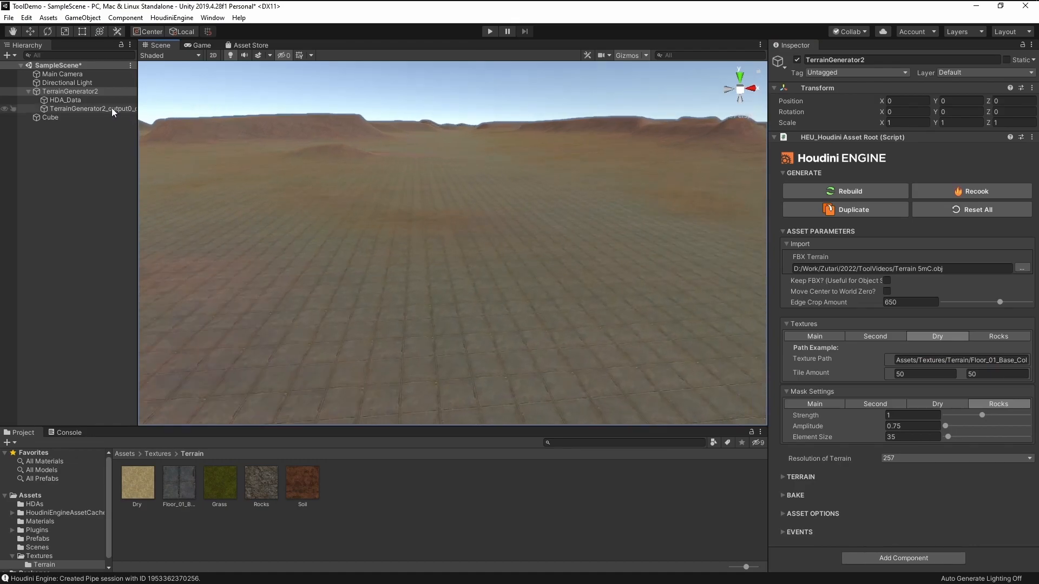
Step: Examine the generated terrain's Paint Texture layers one by one, comparing the diffuse textures assigned to second, dry, main and rocks
left_click(92, 109)
left_click(885, 150)
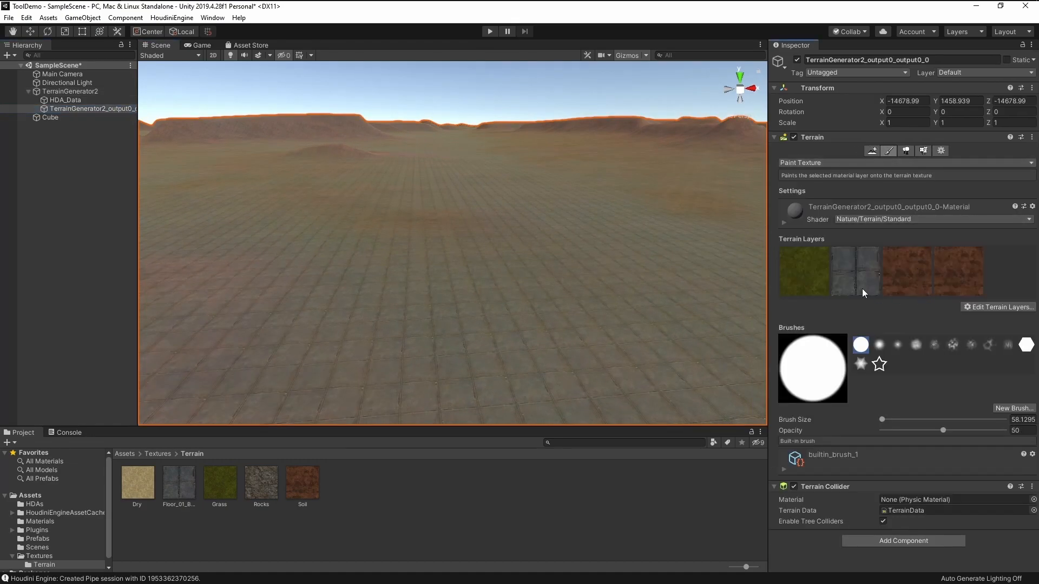
left_click(802, 279)
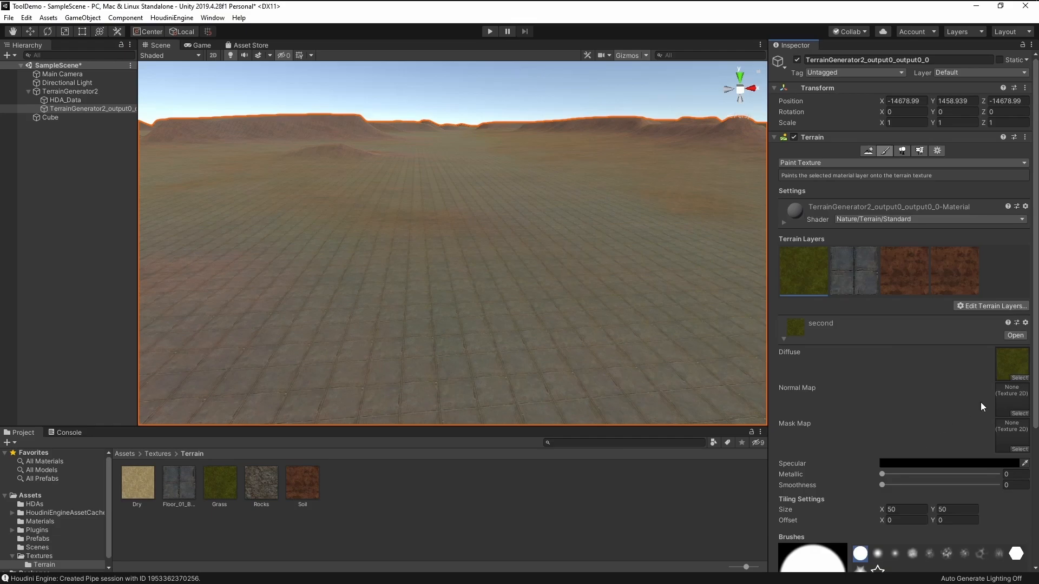
left_click(858, 278)
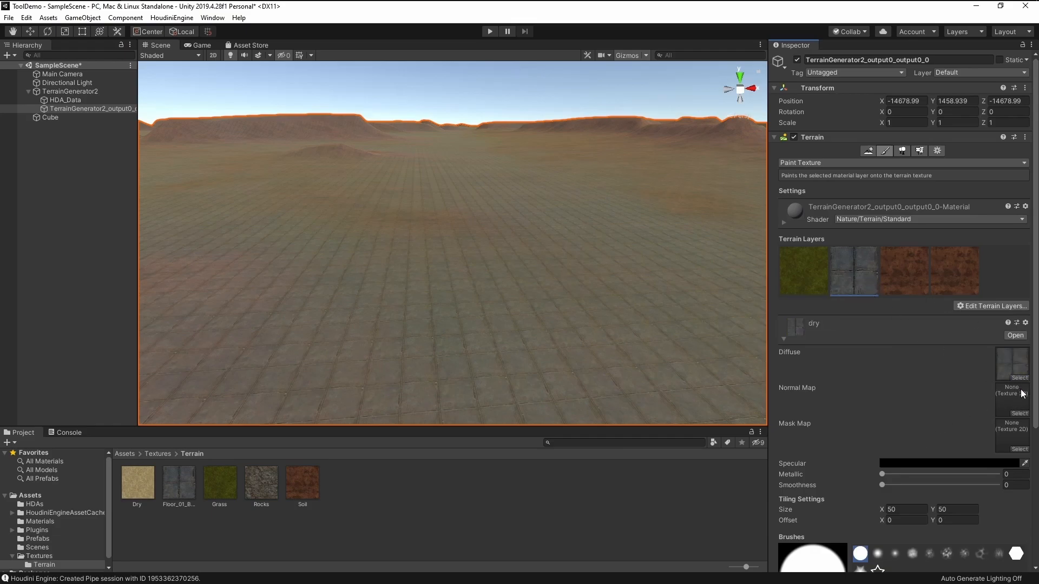
left_click(902, 277)
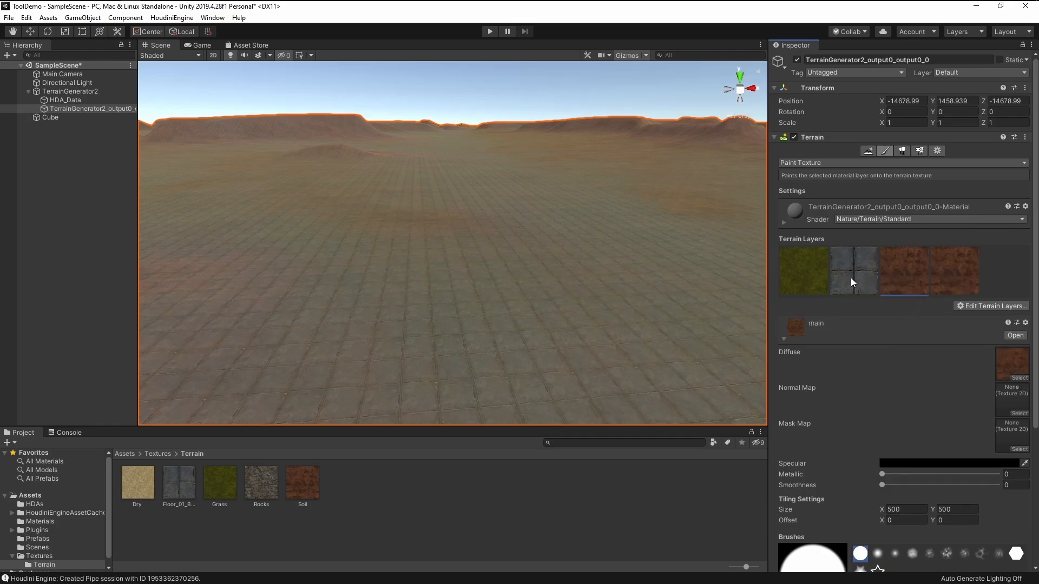
left_click(953, 284)
left_click(910, 283)
left_click(962, 277)
left_click(909, 278)
left_click(958, 282)
Step: Set the Rocks layer's texture path on TerrainGenerator2 to Assets/Textures/Terrain/Rocks.tif and inspect the updated terrain
left_click(76, 91)
left_click(994, 336)
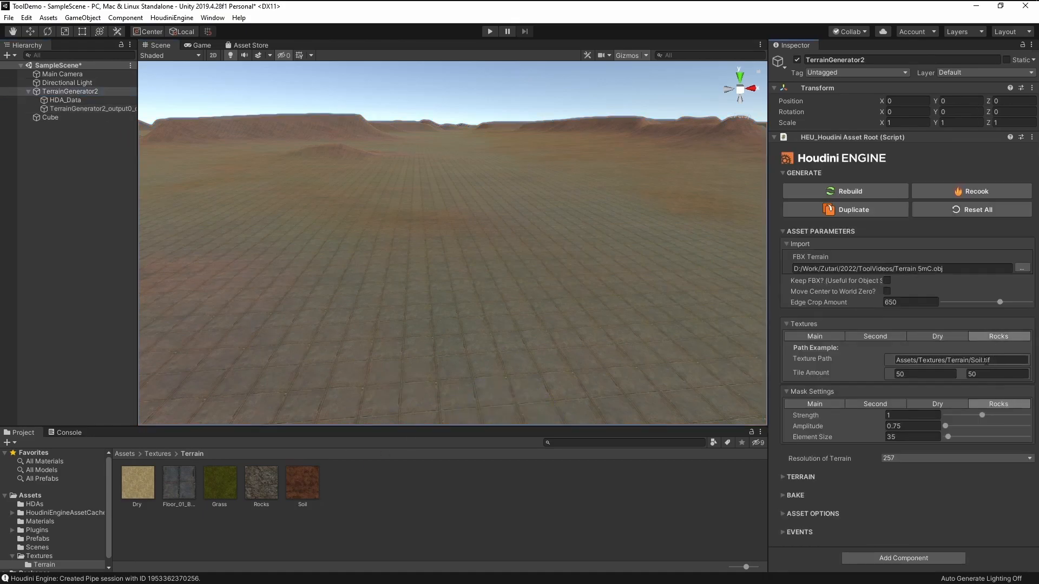
key("BackSpace")
key("BackSpace")
key("BackSpace")
key("BackSpace")
key("BackSpace")
key("BackSpace")
key("BackSpace")
key("BackSpace")
type("Roc")
right_click_drag(602, 144, 622, 281)
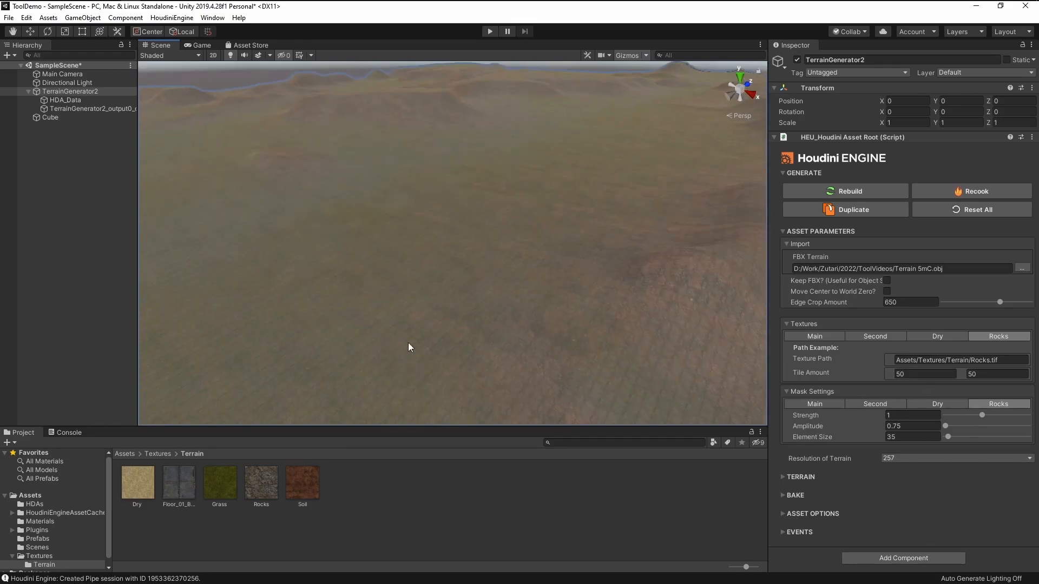
Step: Check the textures of the rocks, dry and second terrain layers on the generated terrain output
left_click(70, 109)
left_click(933, 279)
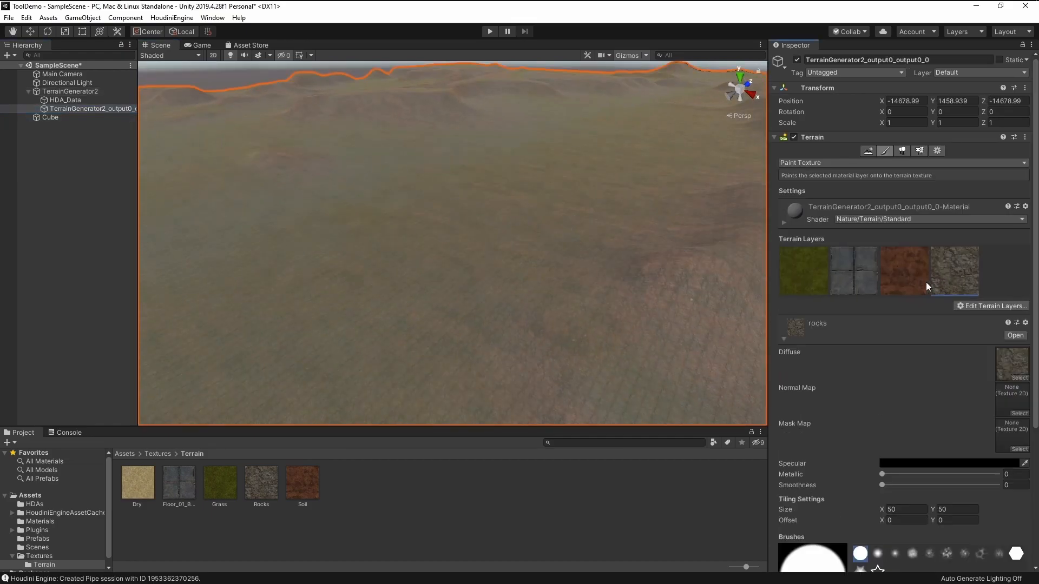
left_click(848, 270)
left_click(801, 271)
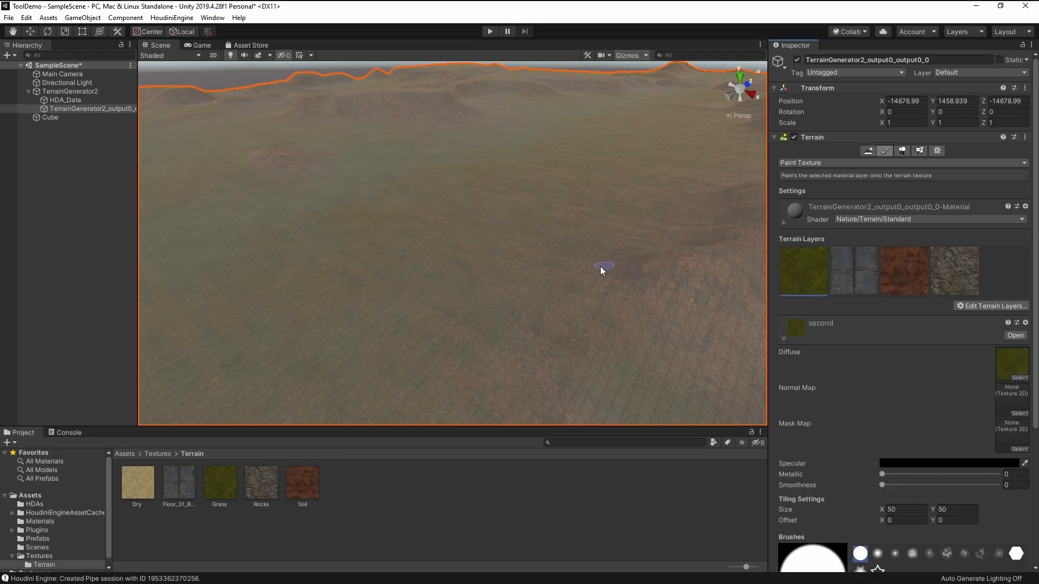
Step: Set the Resolution of Terrain on TerrainGenerator2 to 4097 and inspect the terrain relief from several angles
left_click(51, 92)
scroll(514, 253, "down", 3)
left_click_drag(557, 290, 677, 238, "alt")
left_click_drag(406, 225, 449, 275, "alt")
left_click_drag(538, 325, 419, 215, "alt")
left_click(901, 458)
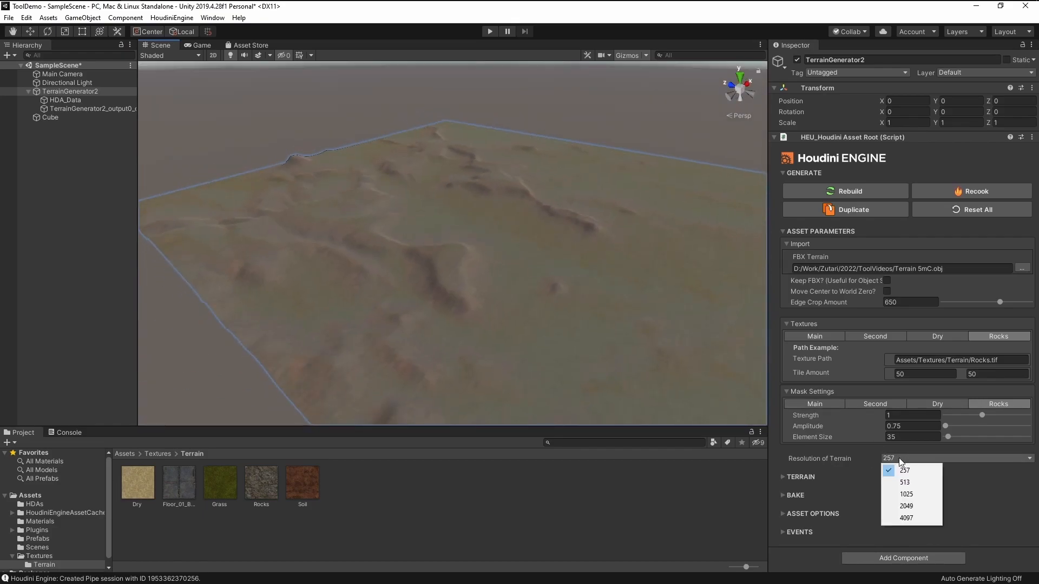
left_click(909, 518)
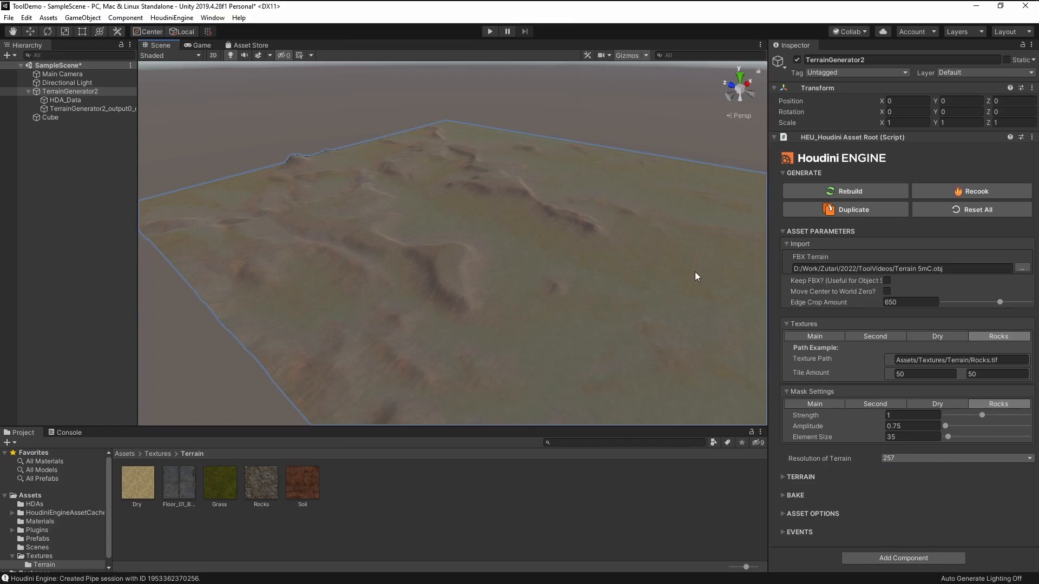
right_click_drag(527, 288, 662, 300)
right_click_drag(409, 266, 677, 303)
right_click_drag(482, 307, 532, 268)
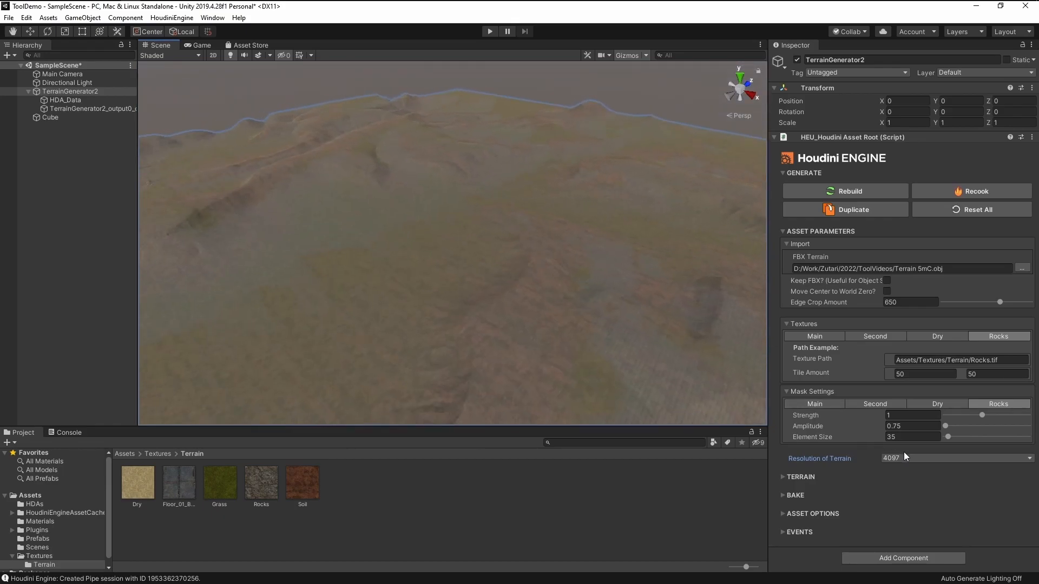
right_click_drag(686, 395, 615, 225)
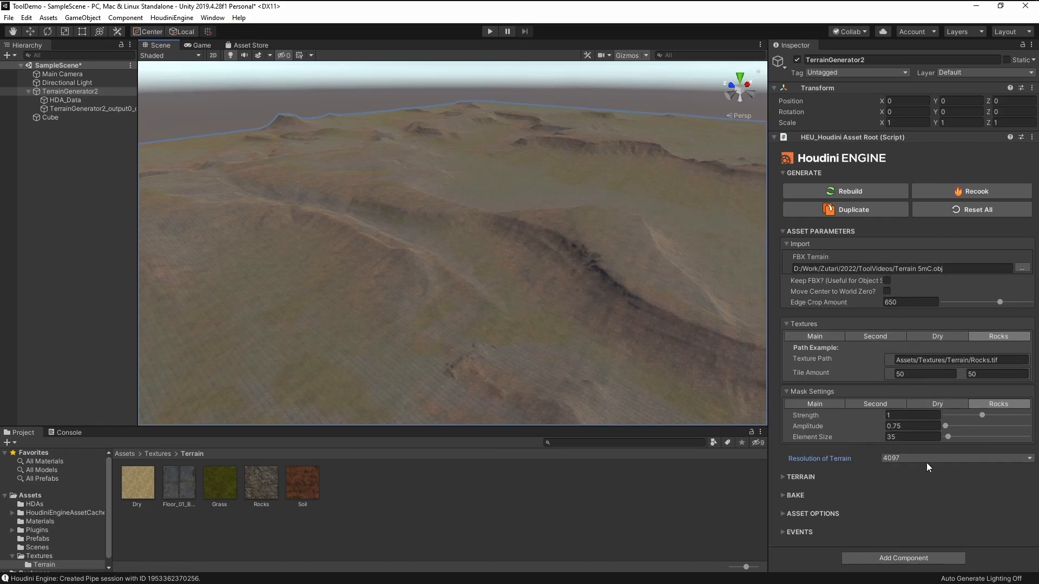
Step: Return the Resolution of Terrain to 257 and inspect the ridges for comparison
left_click(904, 460)
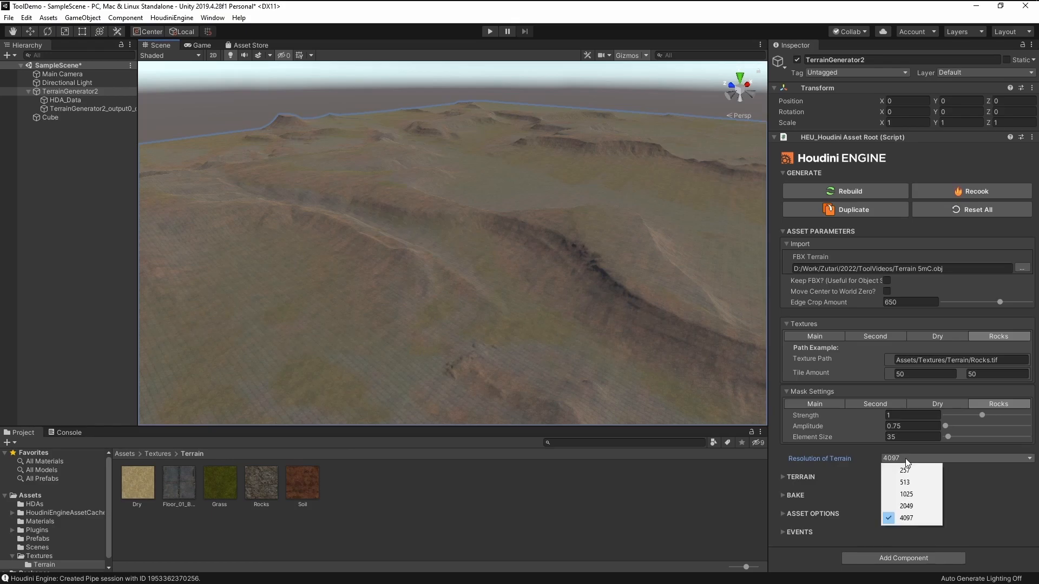
left_click(861, 441)
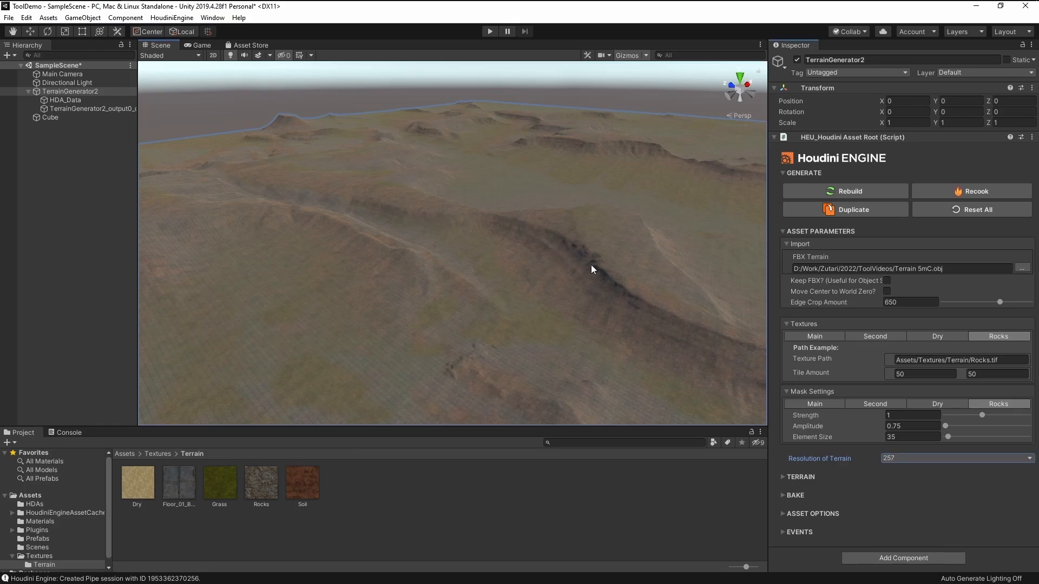
left_click_drag(611, 280, 582, 278, "alt")
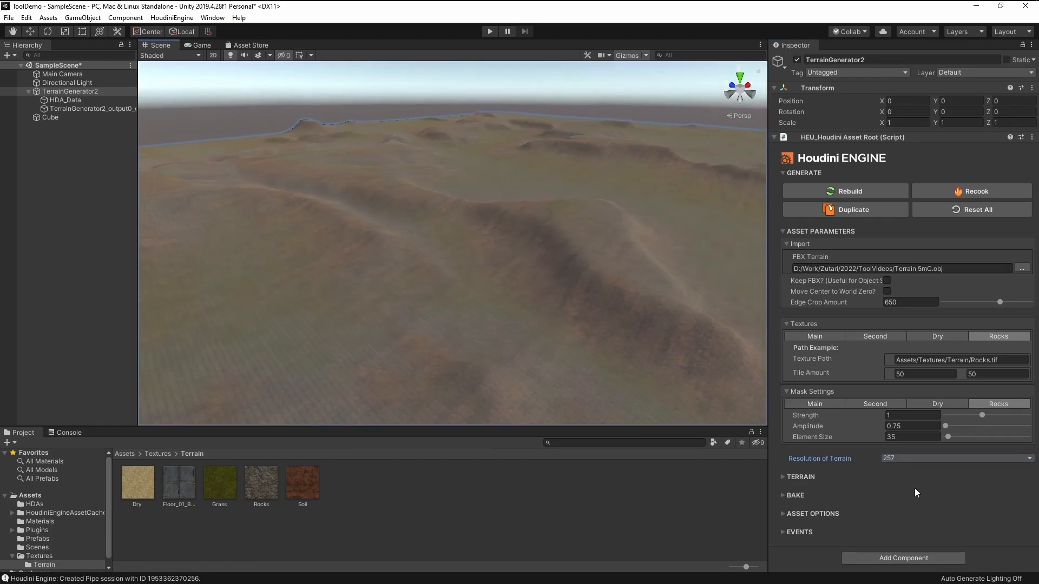